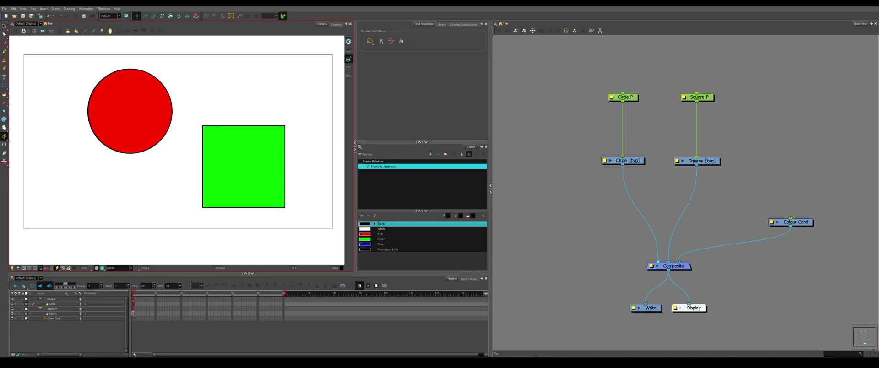
Step: Insert a Cutter node between the Square drawing and the Composite, and connect the Circle drawing to its matte port
left_click(686, 192)
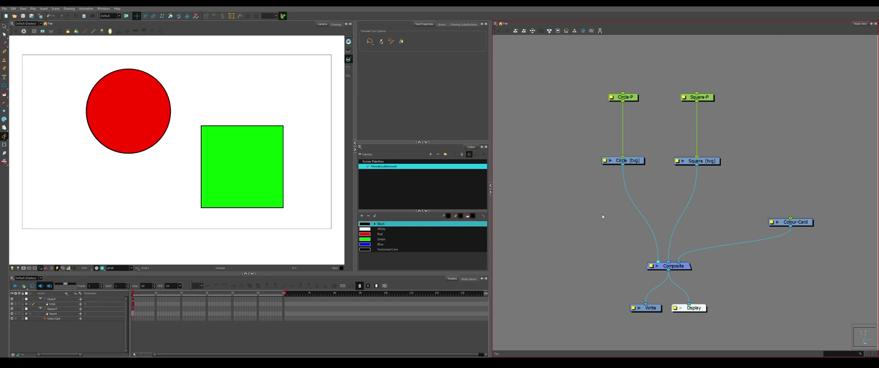
key("Return")
type("cut")
key("Return")
left_click_drag(611, 209, 705, 218)
left_click_drag(623, 165, 685, 213)
Step: Move the circle's peg so the circle overlaps the upper-left corner of the square
left_click(151, 98)
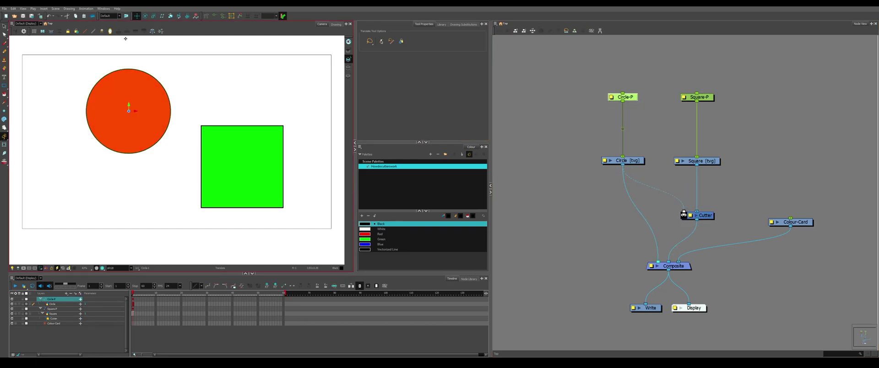
left_click_drag(164, 103, 241, 107)
Step: Disconnect the Circle drawing from the Cutter's matte, and nudge the circle behind the square and back in front of it
left_click_drag(684, 214, 655, 193)
left_click_drag(577, 62, 641, 117)
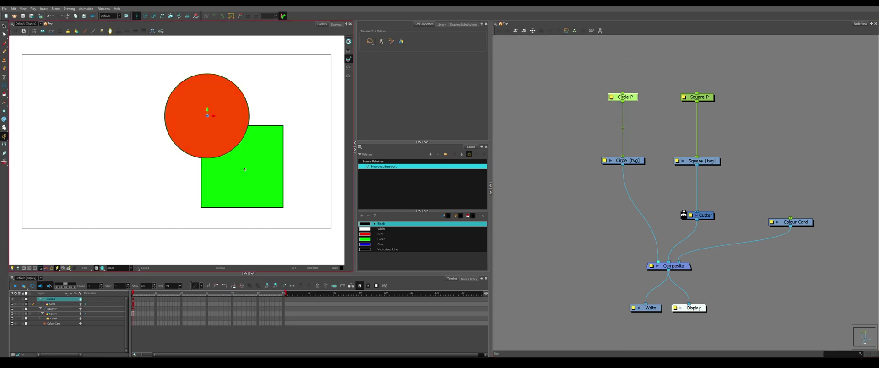
key("alt")
key("alt+Down")
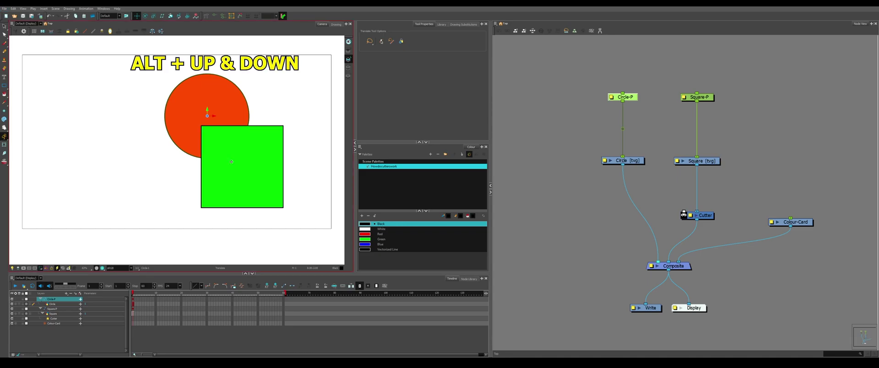
key("alt+Up")
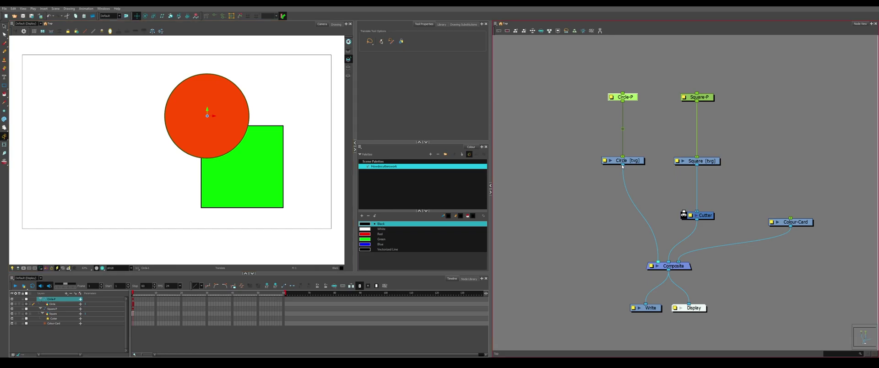
Step: Reconnect the Circle drawing to the Cutter's matte port and detach it from the Composite
left_click_drag(622, 165, 683, 213)
left_click(644, 108)
left_click(244, 87)
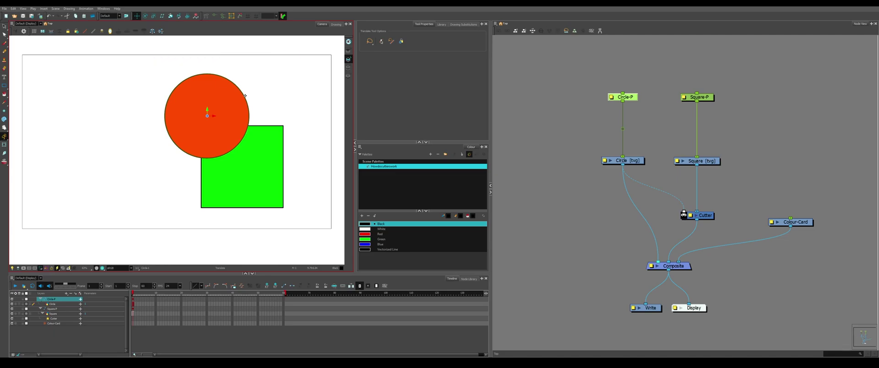
left_click(636, 265)
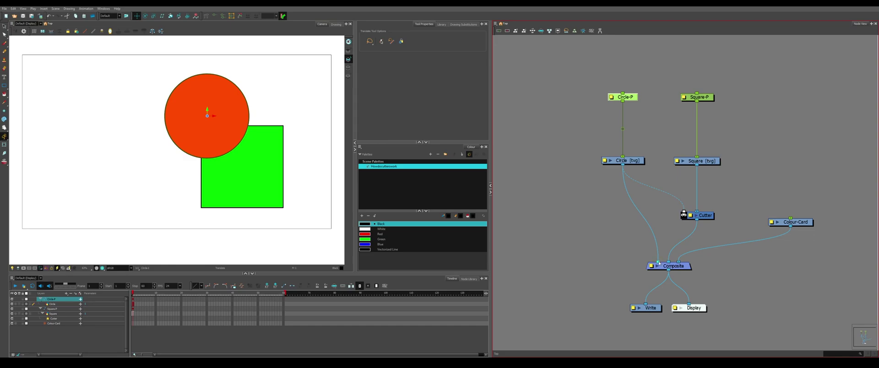
left_click_drag(659, 263, 608, 221)
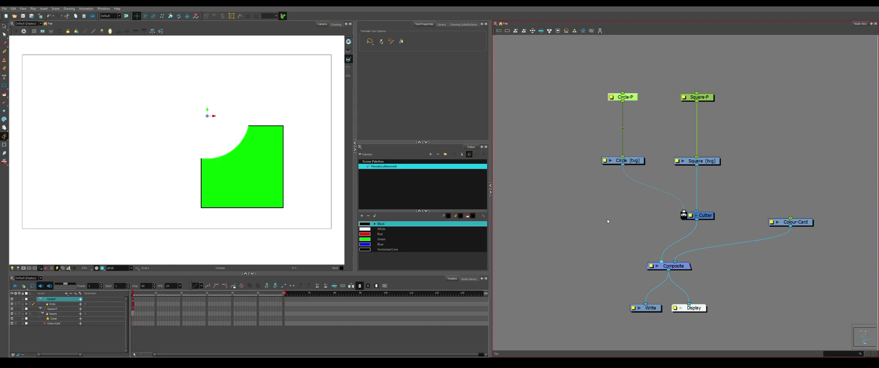
Step: Select the hidden circle's peg and move the circular cutout across the square
left_click(654, 188)
left_click_drag(649, 196, 733, 239)
left_click(207, 129)
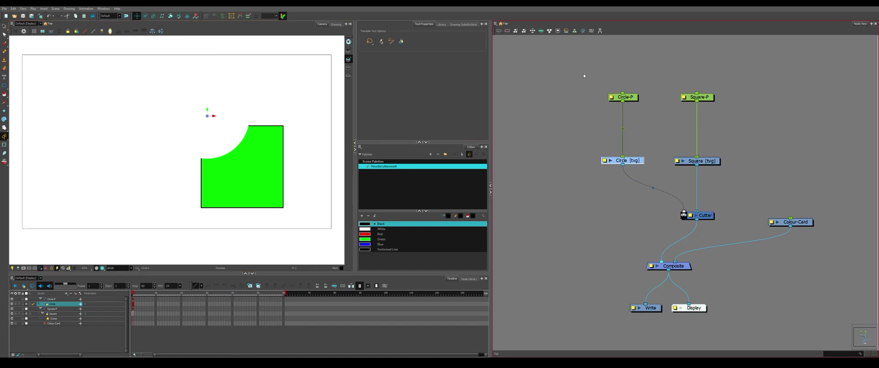
key("b")
left_click_drag(264, 153, 339, 238)
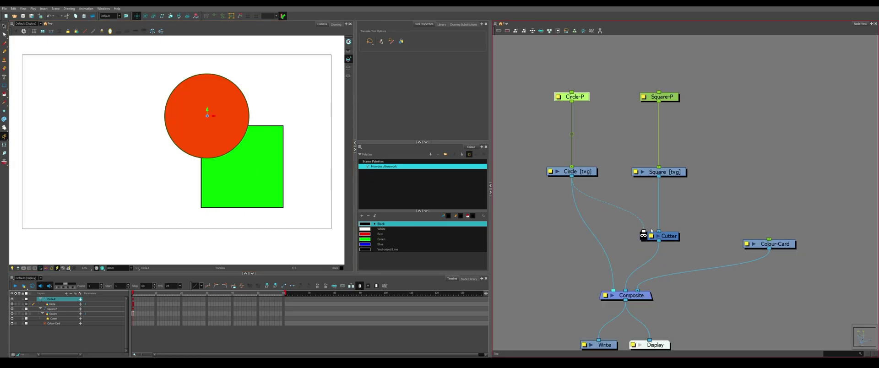
Step: Invert the Cutter's matte and move the circle across the square to test the mask
scroll(650, 236, "up", 5)
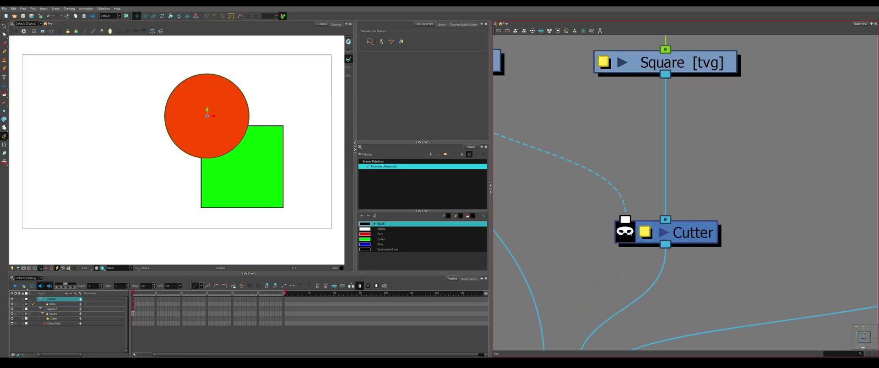
left_click(625, 233)
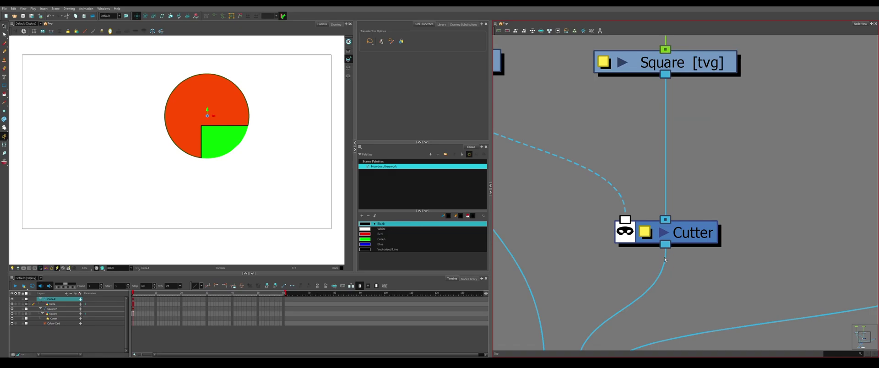
scroll(666, 259, "down", 5)
left_click(572, 86)
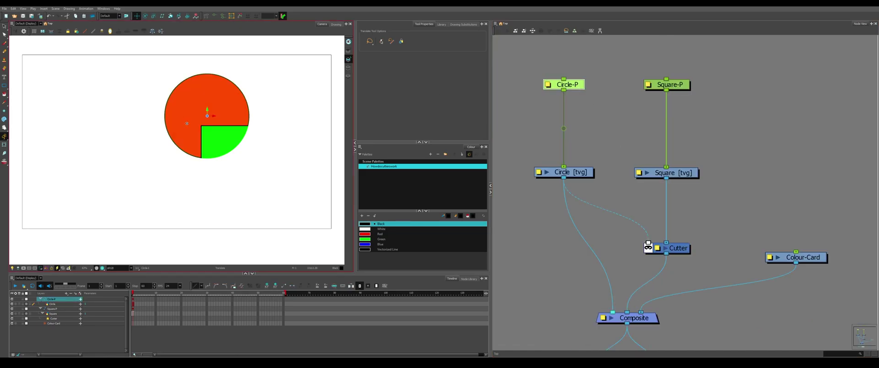
left_click_drag(240, 130, 136, 130)
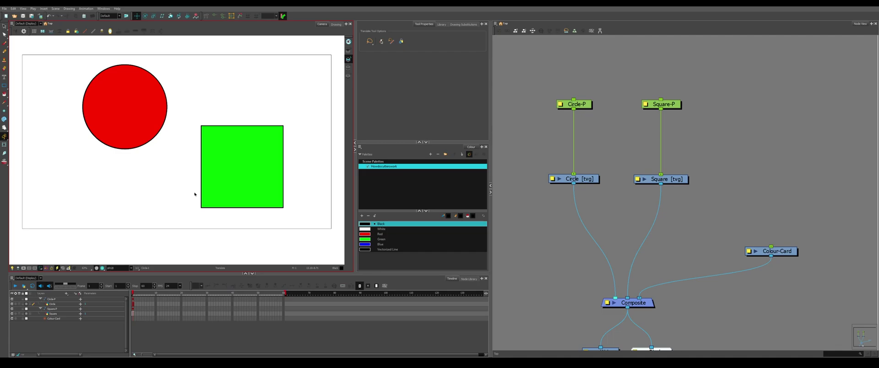
Step: Move the square over the circle's right side and rotate it so one corner points at the circle's centre
left_click(225, 161)
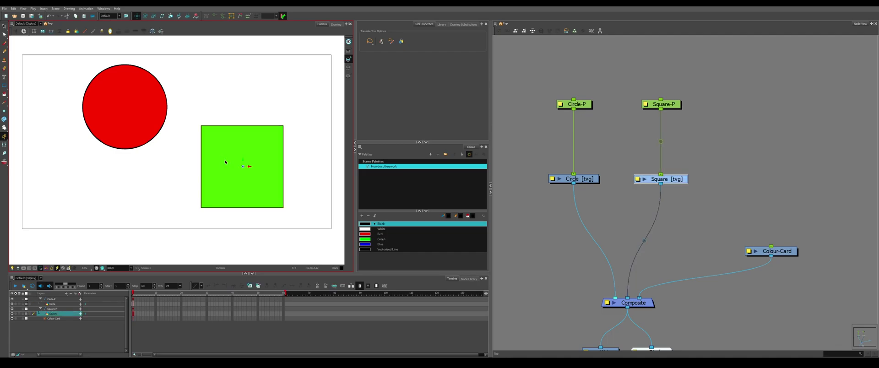
left_click(594, 118)
left_click(578, 104)
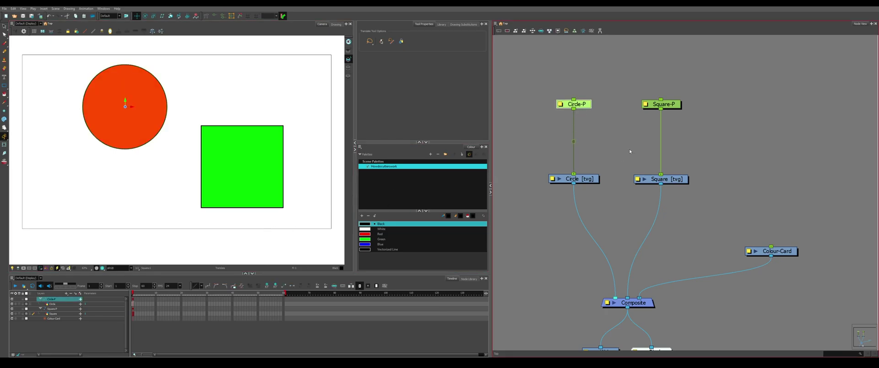
left_click(676, 107)
left_click_drag(243, 167, 180, 112)
left_click(145, 15)
left_click_drag(112, 76, 111, 124)
Step: Add a Cutter node and insert it between the Circle drawing and the Composite
left_click(602, 198)
key("Tab")
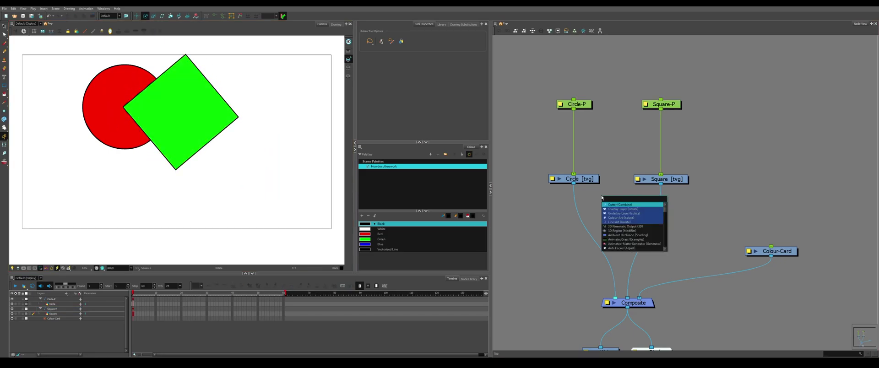
type("cutt")
key("Return")
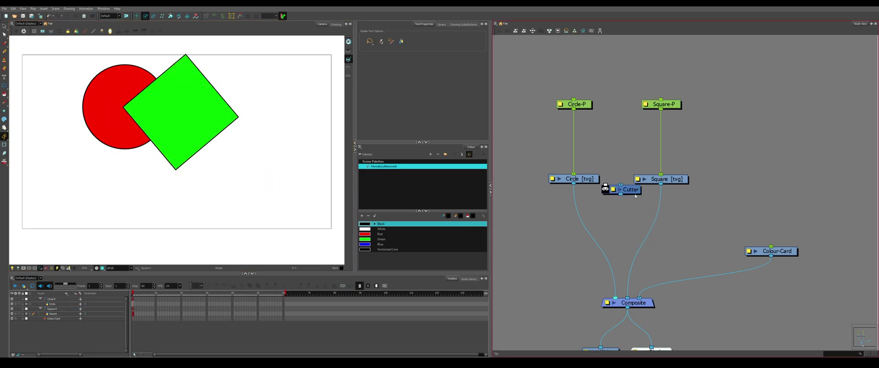
left_click_drag(635, 196, 582, 239)
Step: Connect the Square drawing to the Cutter's matte port and detach it from the Composite
left_click_drag(661, 184, 558, 236)
left_click_drag(628, 298, 655, 230)
left_click(175, 140)
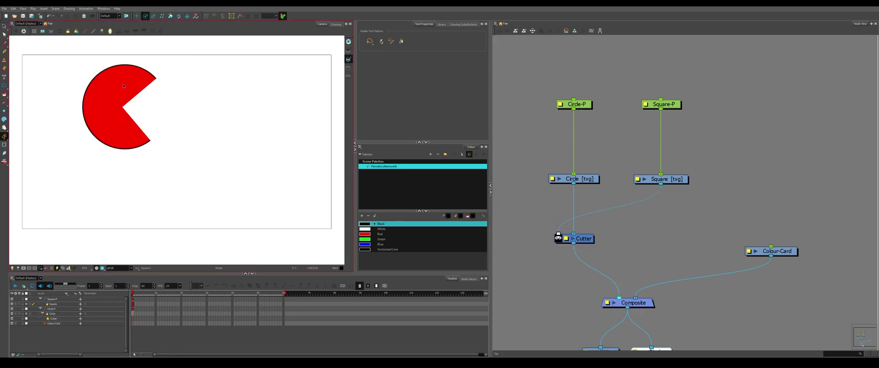
Step: Connect the Square drawing to the Composite through a new Line-Art node
scroll(123, 84, "up", 5)
scroll(231, 137, "down", 2)
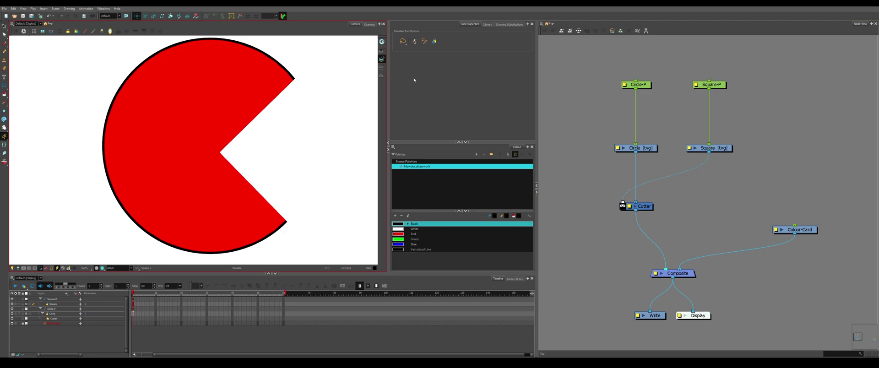
left_click(732, 195)
key("Return")
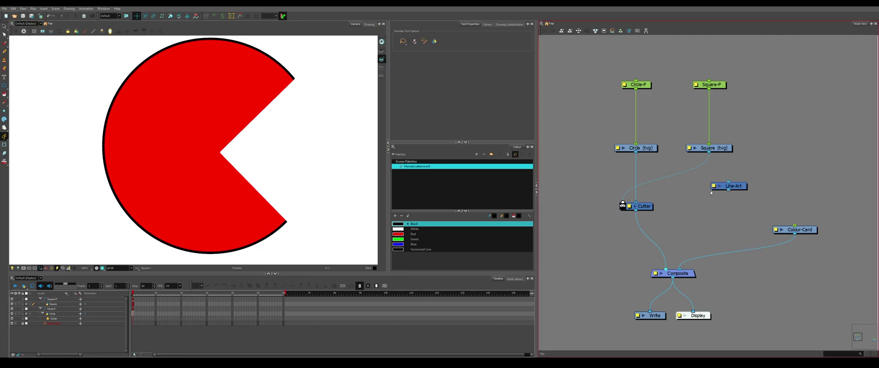
left_click_drag(709, 152, 673, 269)
left_click(730, 213)
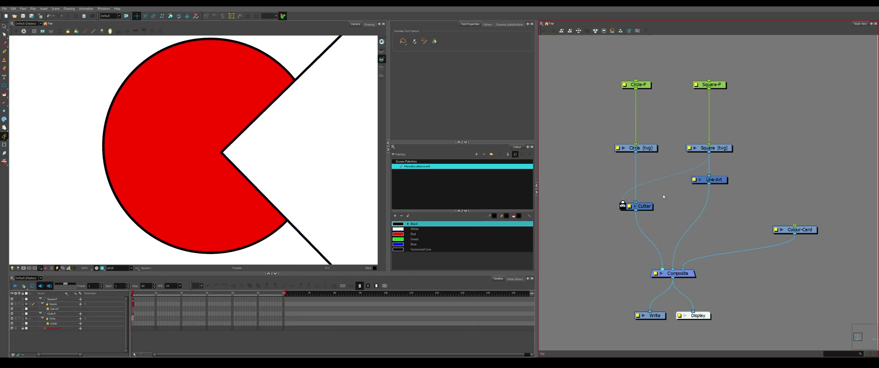
Step: Insert a copy of the Cutter with an inverted matte below the Line-Art node, and connect the Circle drawing to its matte
left_click(644, 206)
key("ctrl+v")
left_click_drag(722, 218, 722, 212, "alt")
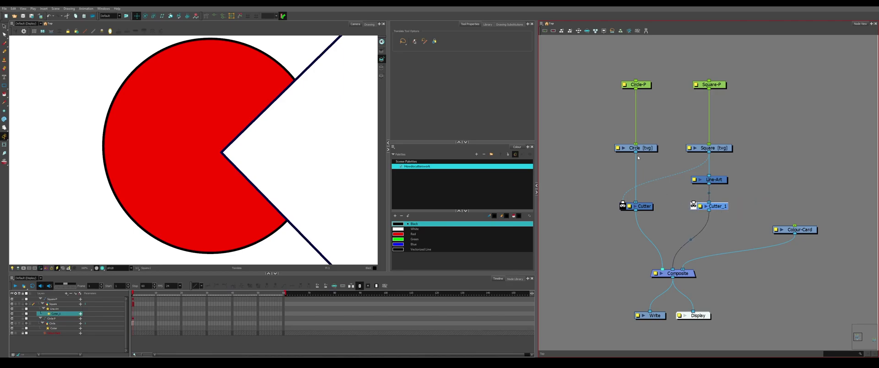
left_click_drag(636, 153, 693, 204)
Step: Select the square through its visible outline and shift it to test the outlined mouth shape
left_click(263, 198)
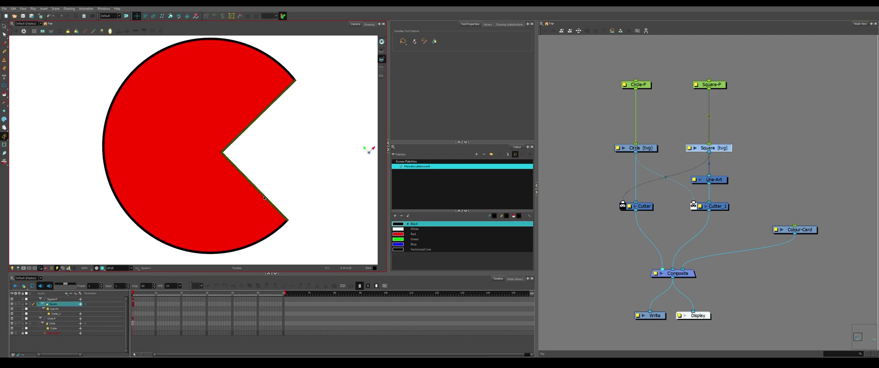
left_click_drag(317, 182, 289, 212)
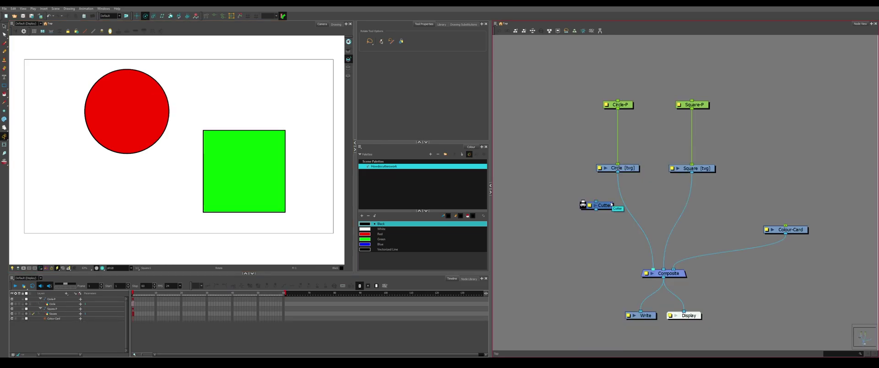
Step: Insert the Cutter between the Circle drawing and the Composite, using the Square drawing as its inverted matte
left_click_drag(611, 204, 632, 216)
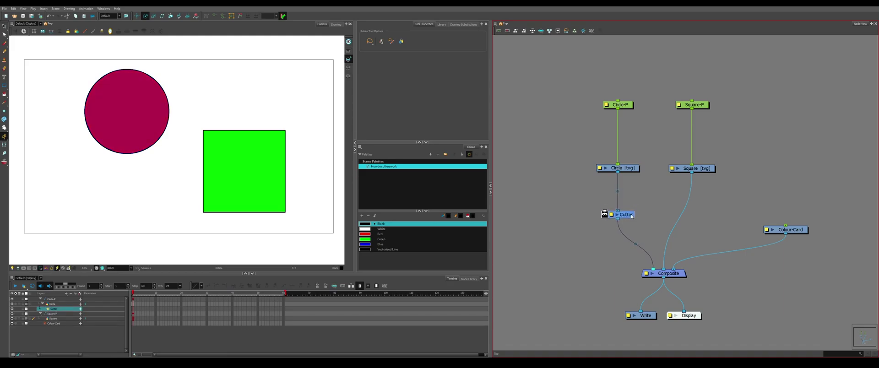
left_click(648, 200)
left_click_drag(692, 173, 604, 212)
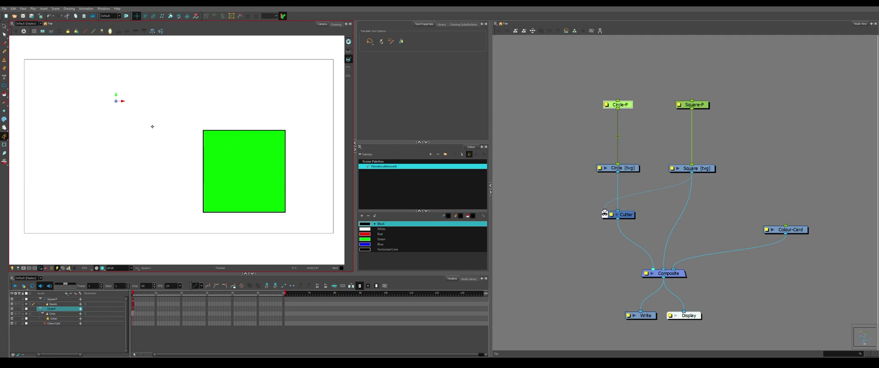
Step: Move the circle onto the square's upper-left corner and undo the last change
left_click_drag(156, 126, 249, 160)
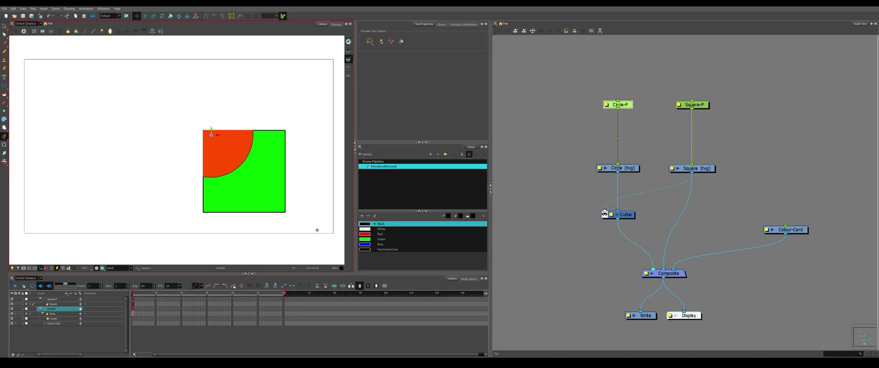
key("ctrl+z")
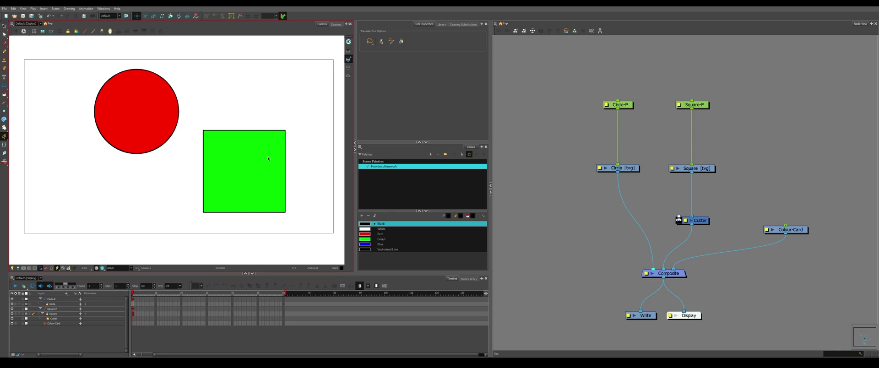
Step: Inspect the Circle drawing's art layers in the Drawing view and return to the Camera view
left_click(548, 202)
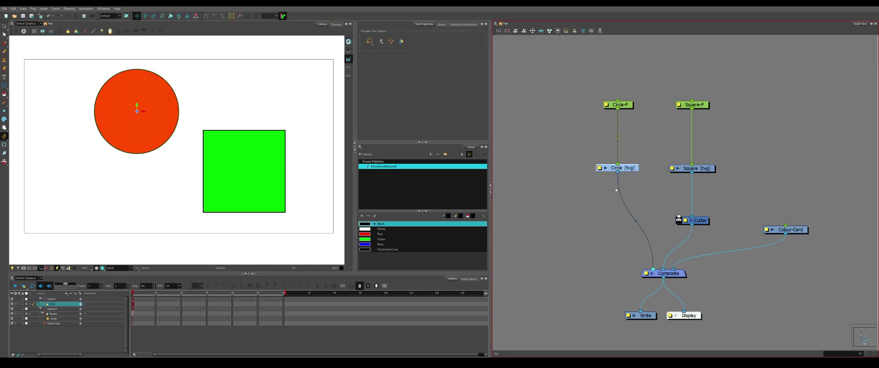
left_click(336, 25)
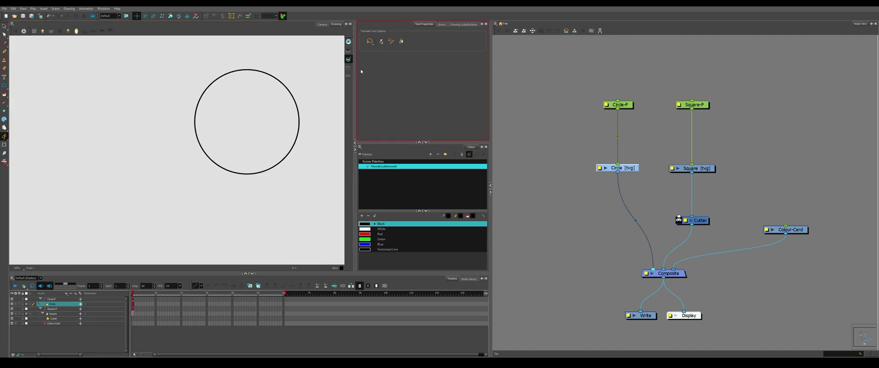
left_click(348, 68)
left_click(322, 24)
left_click(580, 210)
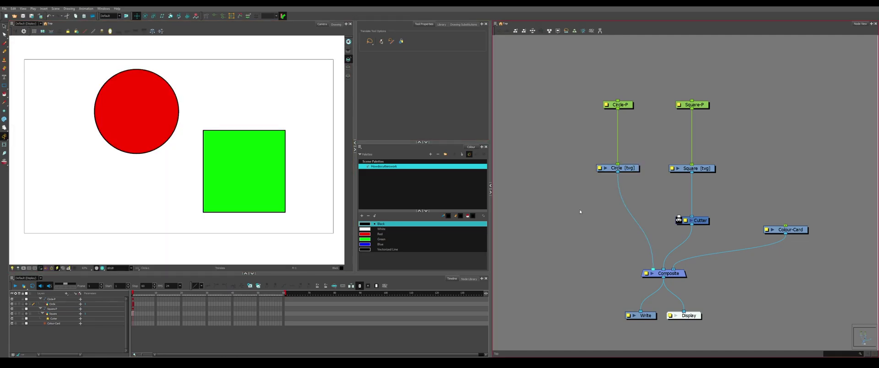
Step: Add a Line-Art node below the Circle drawing and connect its output to the Cutter's matte port
key("ctrl+v")
left_click_drag(607, 210, 682, 216)
Step: Move the circle over the square's upper-left corner and examine the line-shaped cutout up close
left_click(179, 126)
left_click_drag(179, 126, 246, 155)
scroll(246, 155, "up", 10)
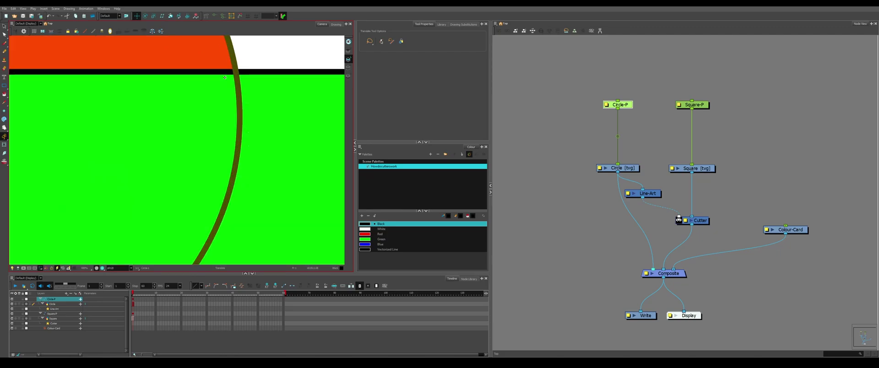
scroll(224, 72, "down", 7)
scroll(224, 98, "up", 2)
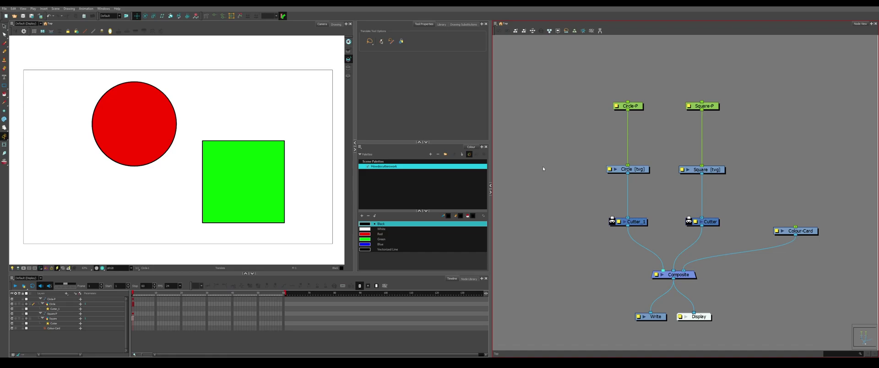
Step: Add an Auto-Patch node and connect it between the Square drawing and the matte port of the circle's Cutter
key("Tab")
type("aut")
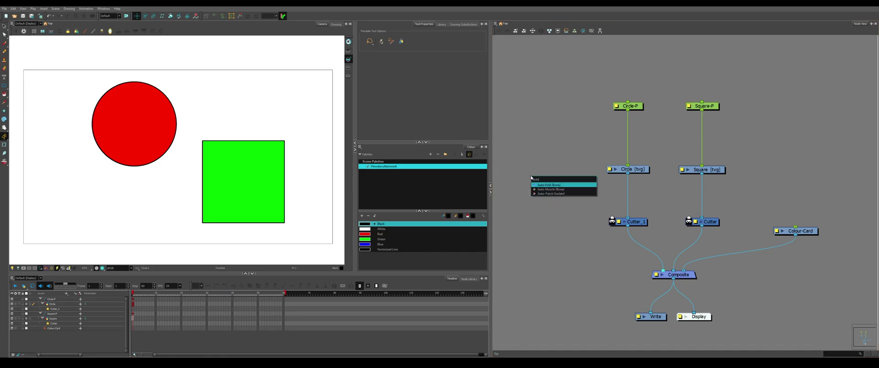
key("Down")
key("Down")
key("Return")
left_click_drag(702, 173, 612, 220)
Step: Move the circle onto the square's upper-left corner and examine the overlapping outlines up close
left_click(133, 120)
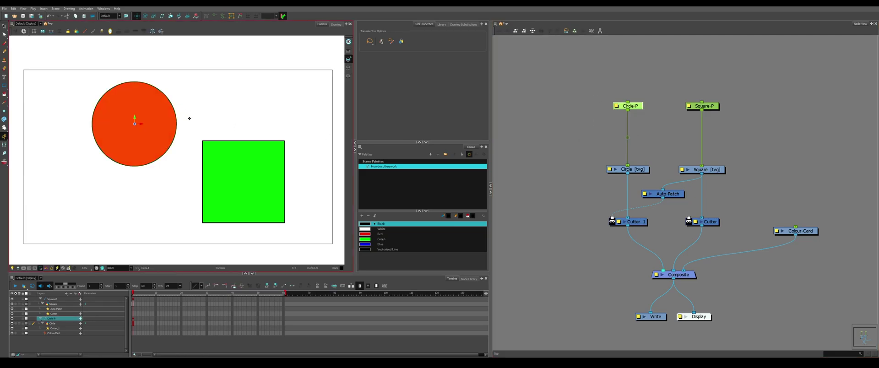
left_click_drag(189, 120, 269, 136)
scroll(271, 136, "up", 5)
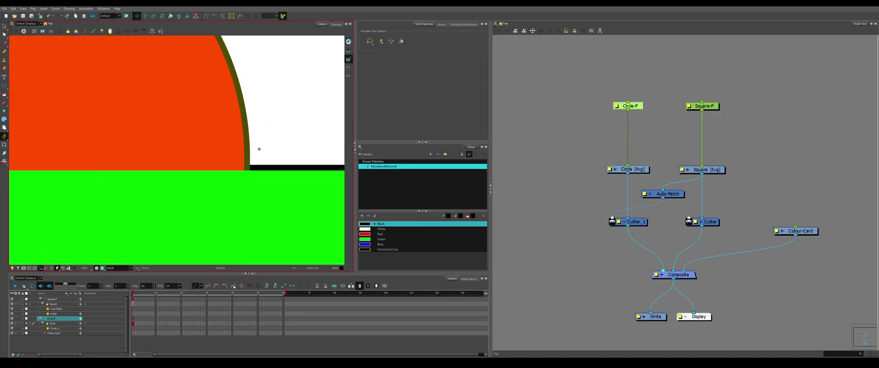
scroll(259, 149, "down", 2)
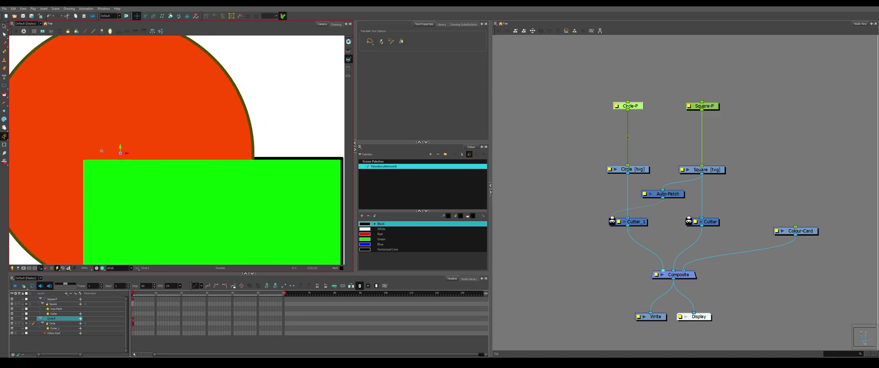
scroll(84, 156, "down", 2)
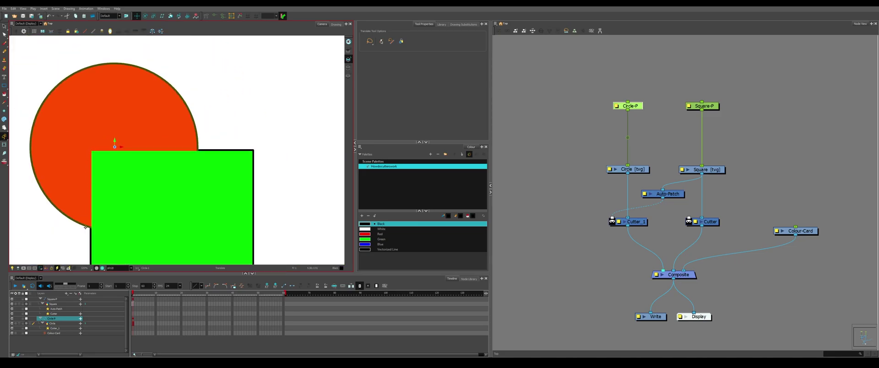
scroll(146, 171, "down", 2)
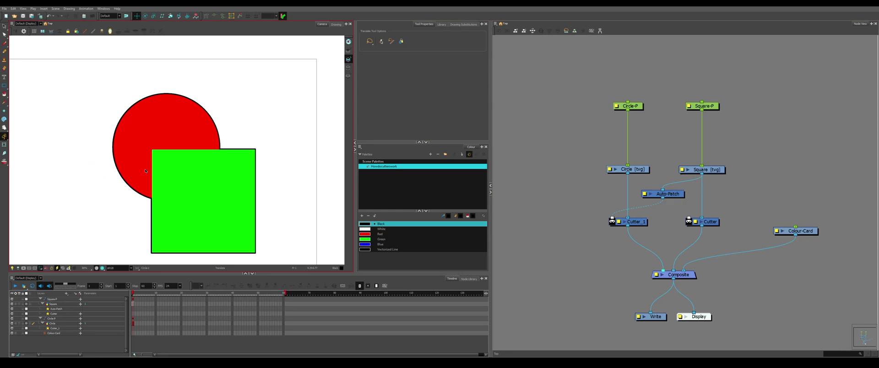
Step: Add a Line-Art node and a Colour-Art node side by side in the free area beside the Circle branch
left_click_drag(546, 183, 589, 179)
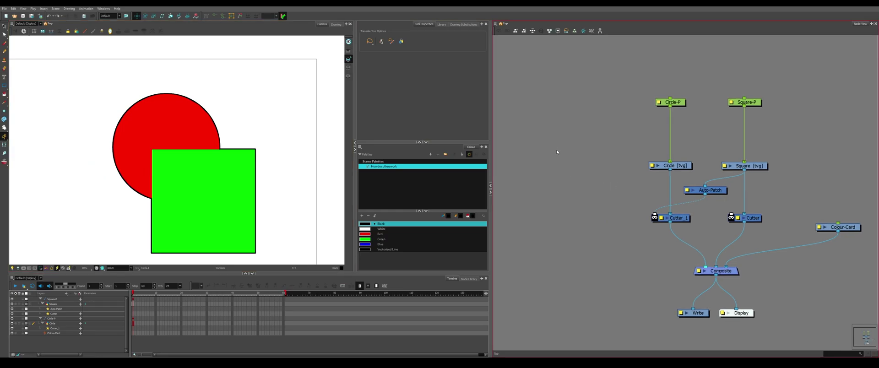
key("Tab")
type("line")
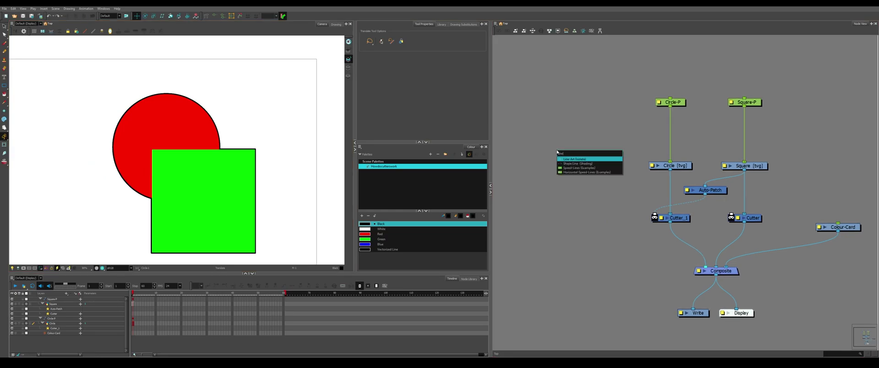
key("Return")
key("Tab")
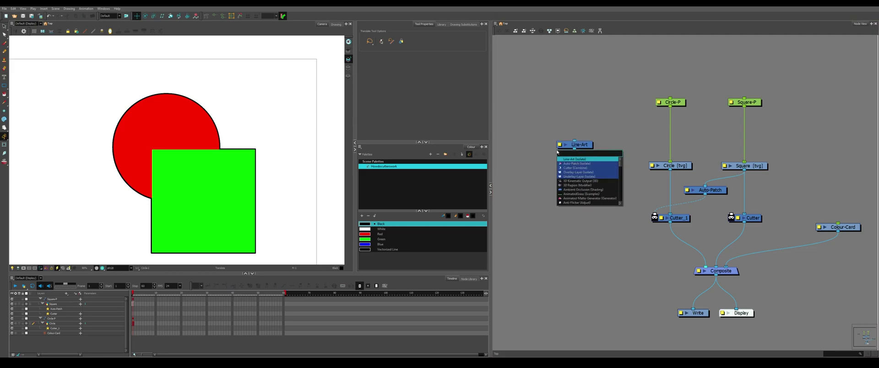
key("Down")
key("Down")
key("Down")
key("Down")
key("Down")
key("Escape")
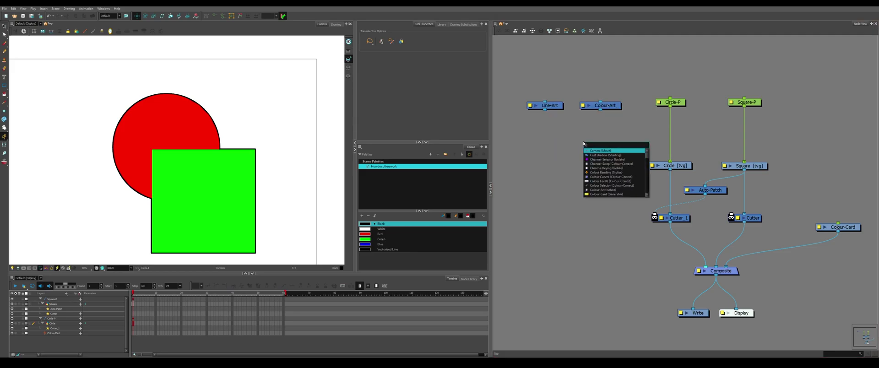
Step: Add a Cutter node below them, connecting Colour-Art to its image port and Line-Art to its matte port
type("cutter")
key("Return")
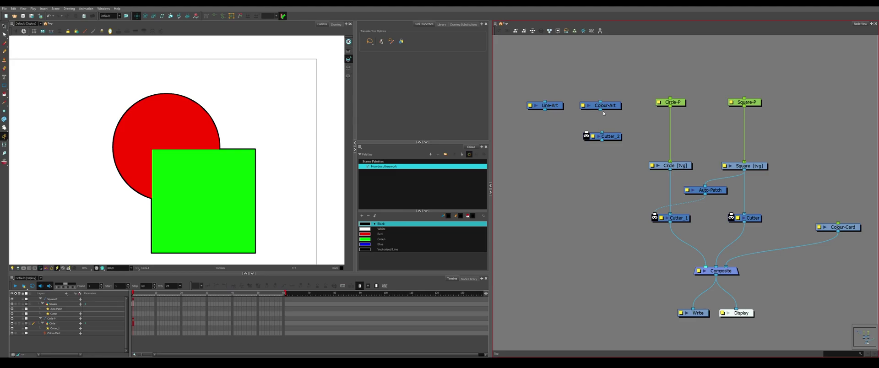
left_click_drag(603, 111, 607, 143)
left_click_drag(545, 110, 585, 140)
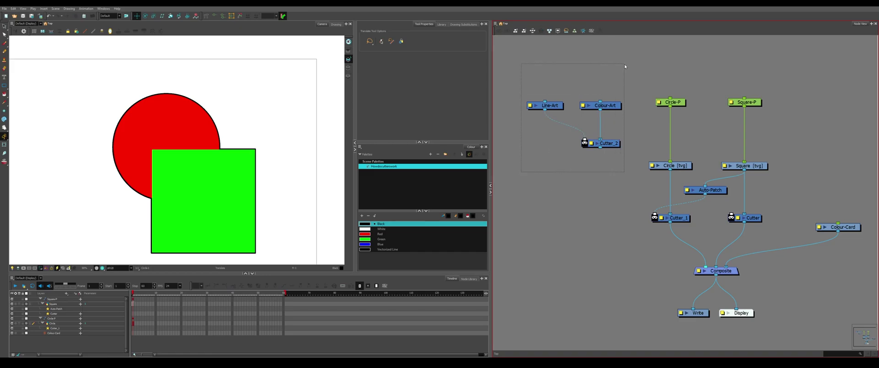
left_click_drag(551, 191, 629, 71)
left_click(698, 209)
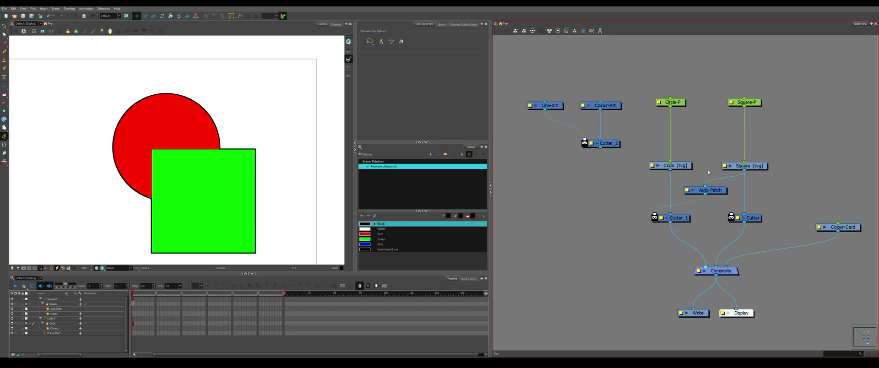
Step: Replace the Auto-Patch node in the matte connection with a copy of the Colour-Art node and examine the shapes' overlap up close
left_click_drag(718, 198, 606, 200)
left_click(616, 106)
key("ctrl+c")
key("ctrl+v")
left_click_drag(711, 178, 713, 196)
scroll(220, 148, "up", 10)
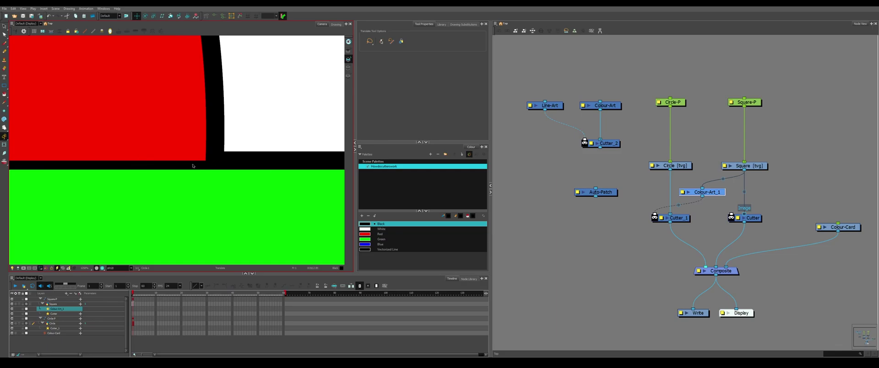
scroll(210, 166, "down", 8)
scroll(221, 131, "up", 6)
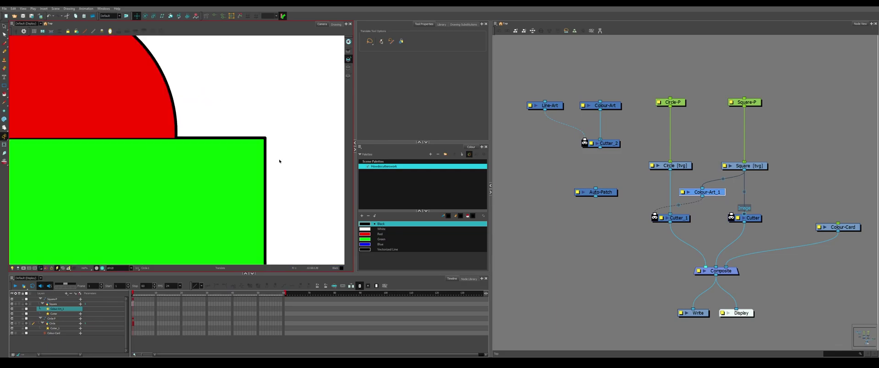
Step: Lower the alpha of the Black swatch to make the square's outline semi-transparent, and adjust the outline's minimum size
left_click(247, 121)
scroll(269, 127, "up", 3)
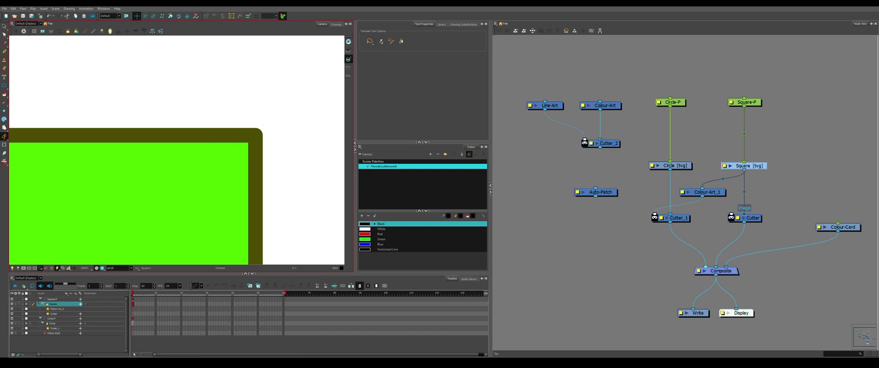
left_click(4, 26)
double_click(376, 224)
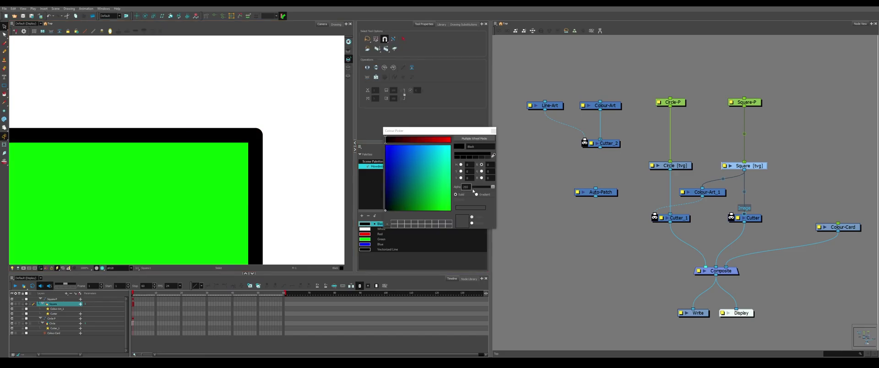
left_click_drag(481, 191, 476, 193)
left_click_drag(435, 131, 574, 132)
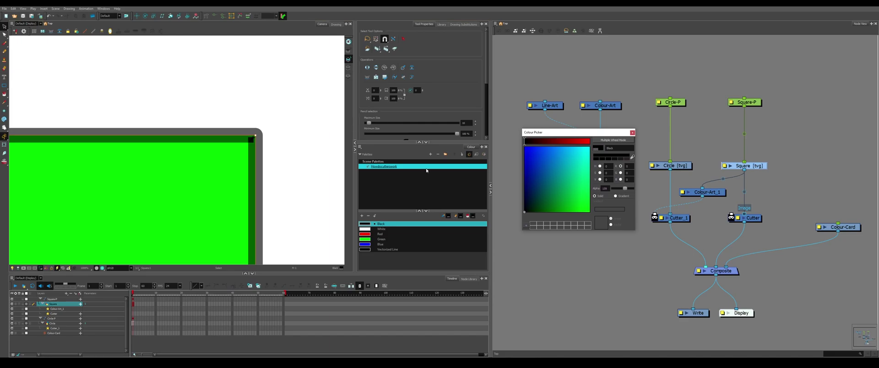
left_click(370, 124)
left_click_drag(370, 124, 375, 123)
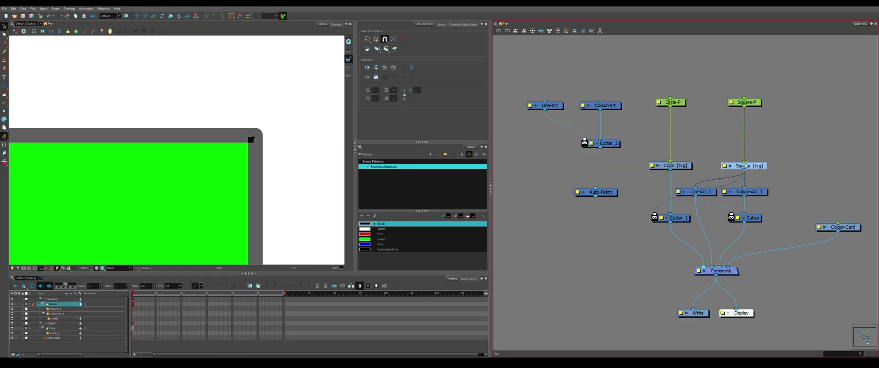
Step: Inspect the semi-transparent outline and remove the Line-Art and Colour-Art branches below the Square drawing
left_click_drag(774, 179, 706, 243)
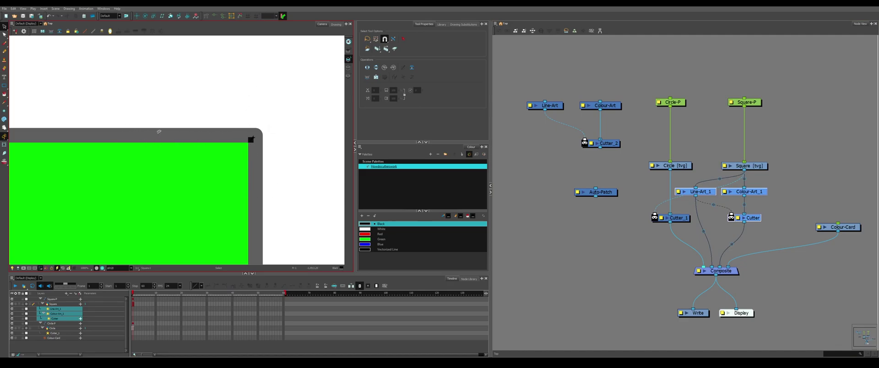
left_click(159, 132)
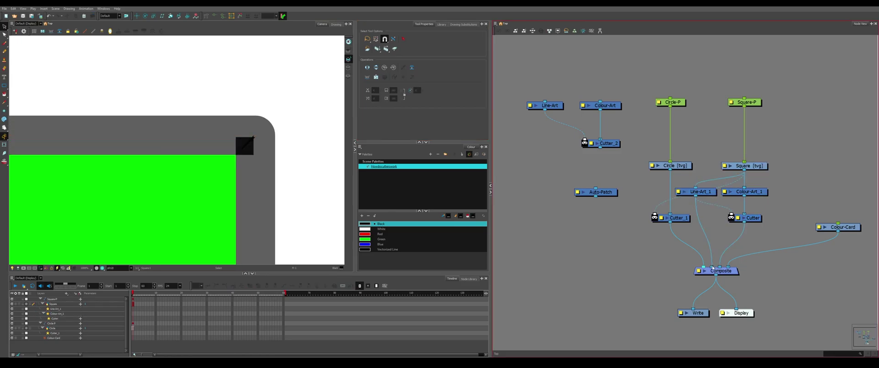
left_click(710, 247)
key("Delete")
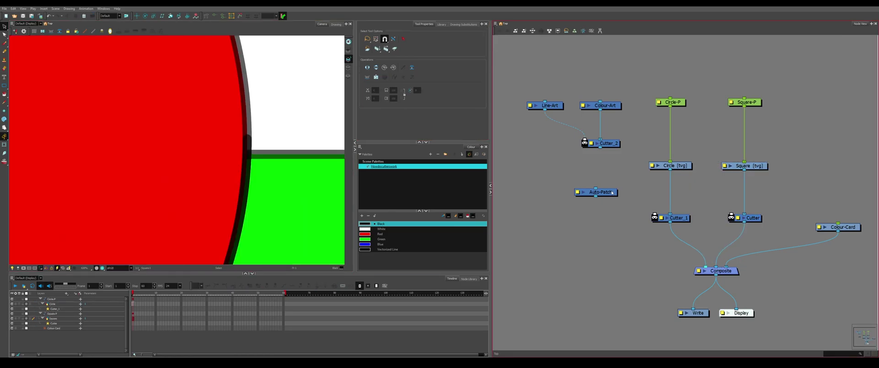
Step: Put the Auto-Patch node back between the Square drawing and the matte port of the circle's Cutter
left_click_drag(612, 193, 720, 197)
left_click_drag(744, 170, 702, 194)
left_click_drag(706, 197, 655, 214)
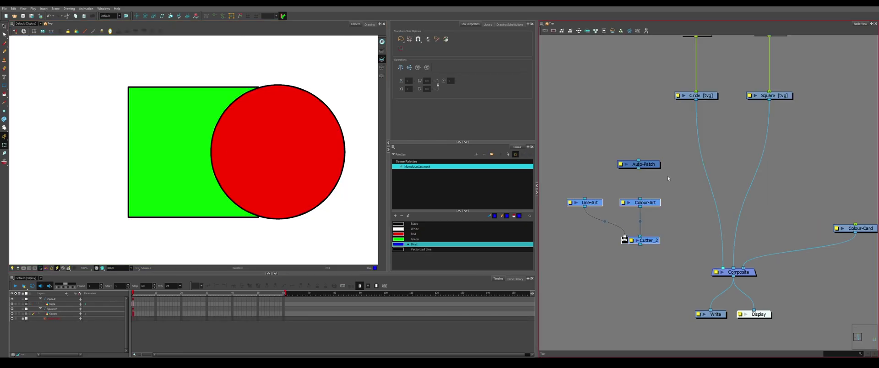
Step: Group the Line-Art, Colour-Art and Cutter nodes, name the group Patch and place it below the Auto-Patch node
left_click_drag(667, 173, 588, 256)
key("ctrl+g")
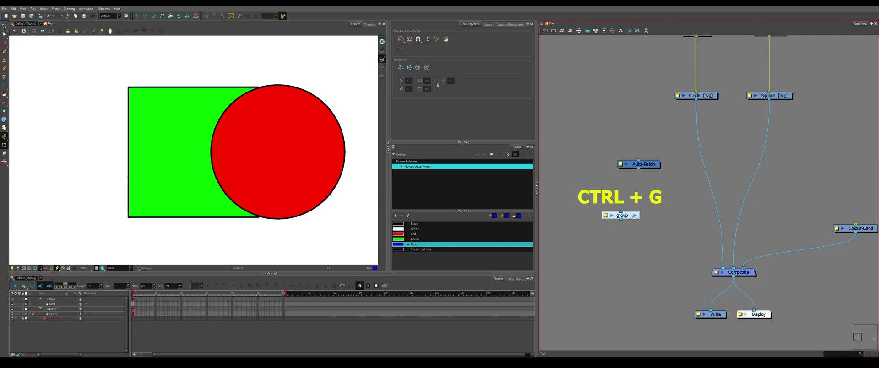
left_click_drag(633, 217, 648, 204)
double_click(641, 202)
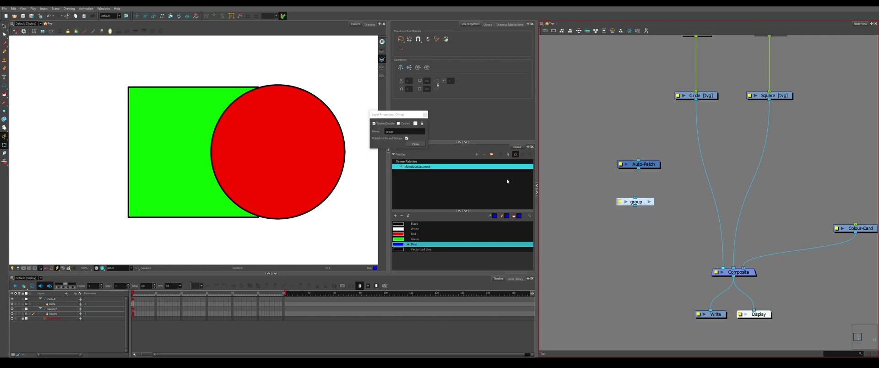
double_click(389, 131)
type("Patch")
left_click(415, 144)
left_click_drag(636, 202, 641, 194)
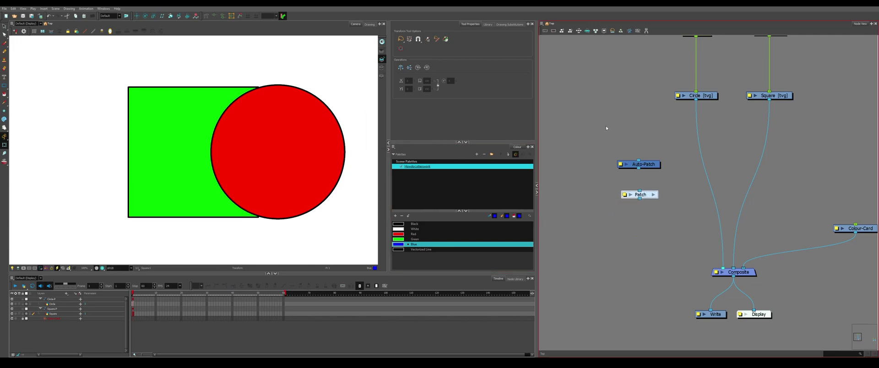
left_click_drag(607, 128, 667, 218)
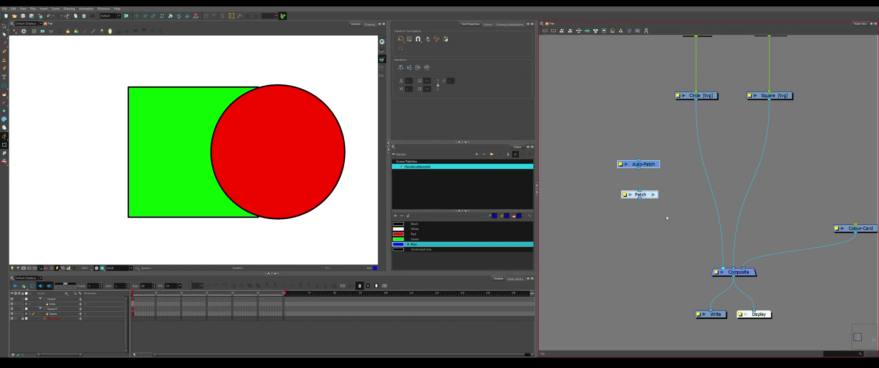
Step: Add a Cutter node below the Circle drawing, with the Square drawing feeding its matte port through the Auto-Patch node
left_click_drag(727, 173, 683, 221)
key("Return")
type("cutte")
key("Return")
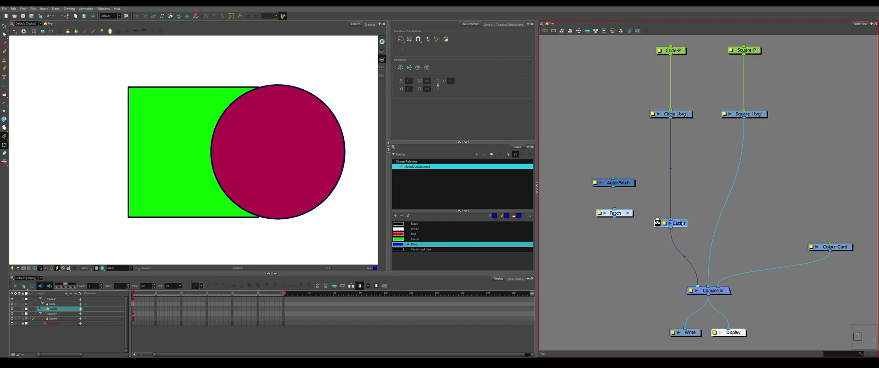
left_click_drag(744, 118, 658, 220)
left_click(698, 200)
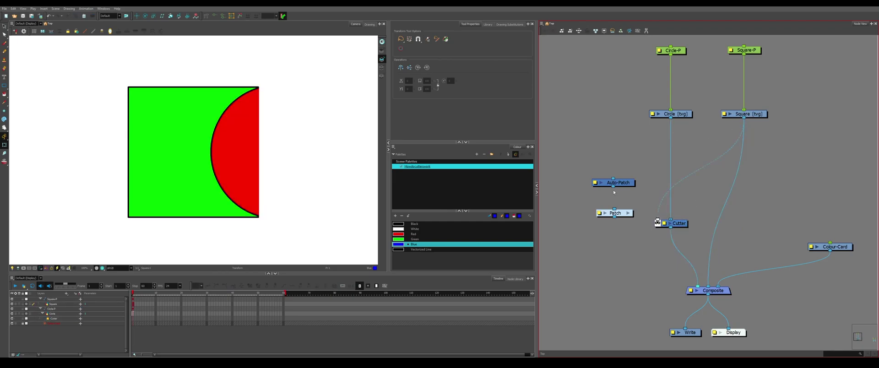
left_click_drag(618, 182, 709, 165)
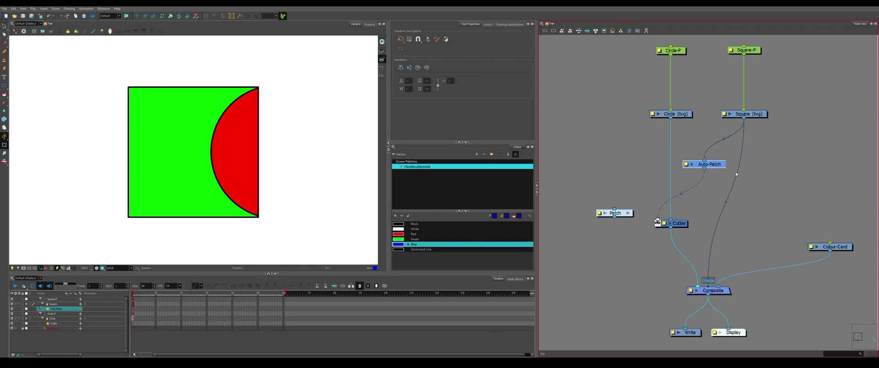
left_click(750, 193)
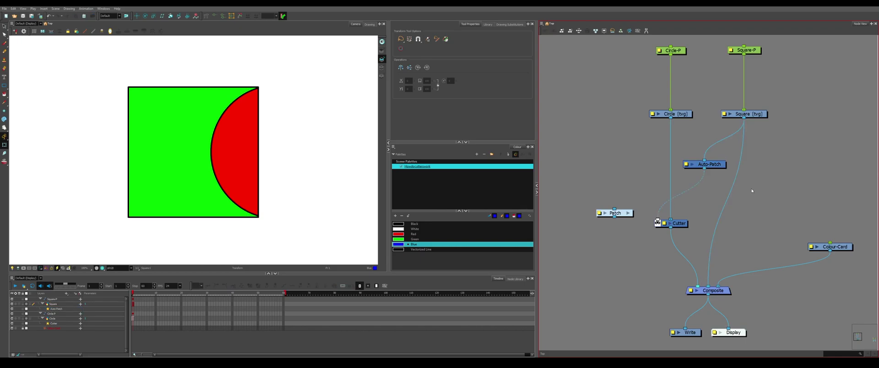
Step: Add a second Composite node and insert it between the Square drawing and the main Composite
key("ctrl+h")
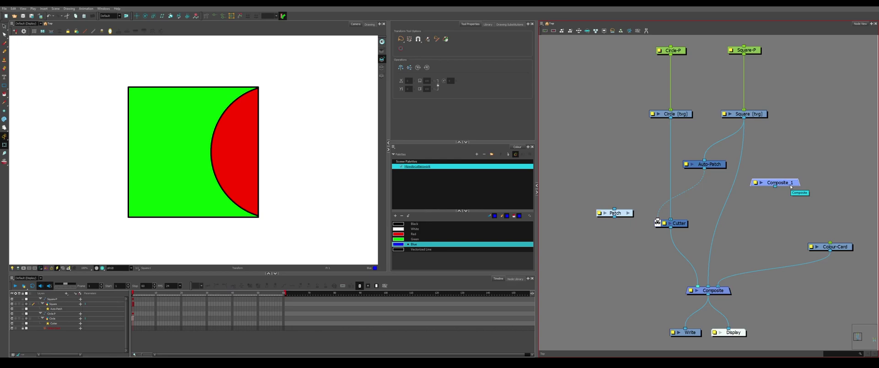
left_click_drag(629, 130, 662, 112)
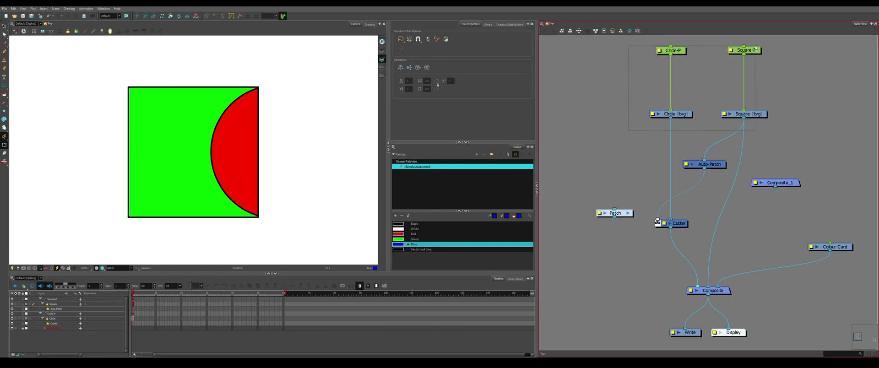
left_click_drag(772, 42, 774, 44)
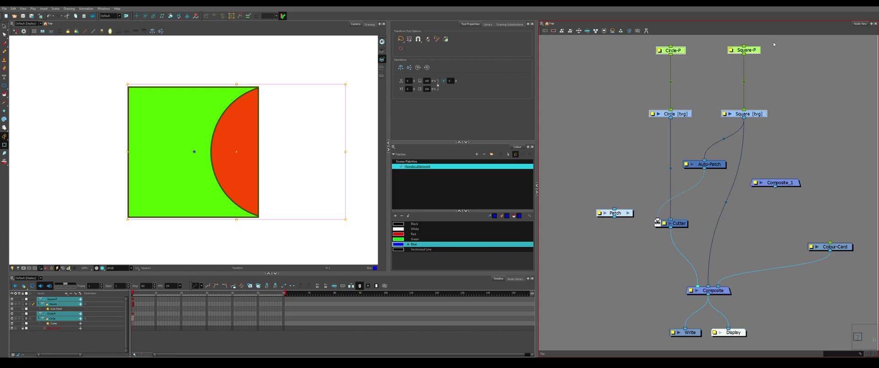
left_click_drag(576, 144, 821, 233)
left_click_drag(799, 185, 768, 190)
left_click(781, 188)
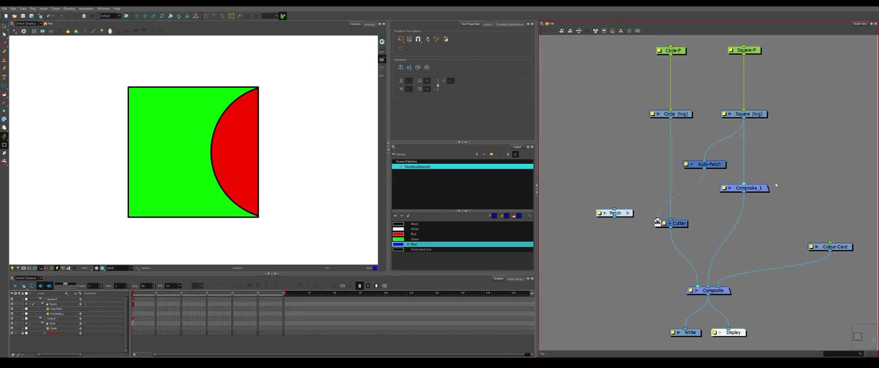
Step: Duplicate the Composite below the Square drawing, insert the copy below the Circle drawing, and name the two Square_CMP and Circle_CMP
left_click(751, 188)
key("ctrl+c")
key("ctrl+v")
left_click_drag(714, 198, 688, 189)
left_click(724, 187)
type("S")
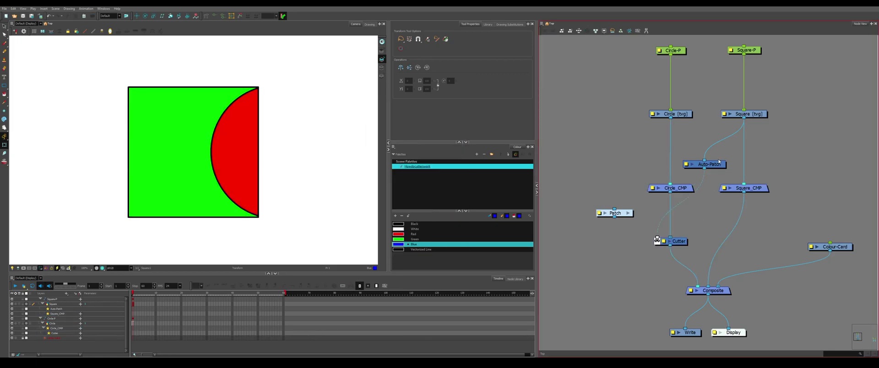
Step: Try routing Square_CMP through the Auto-Patch node to the Cutter's matte port, and connect Square_CMP directly to that port instead
left_click(719, 167)
left_click_drag(719, 167, 705, 209)
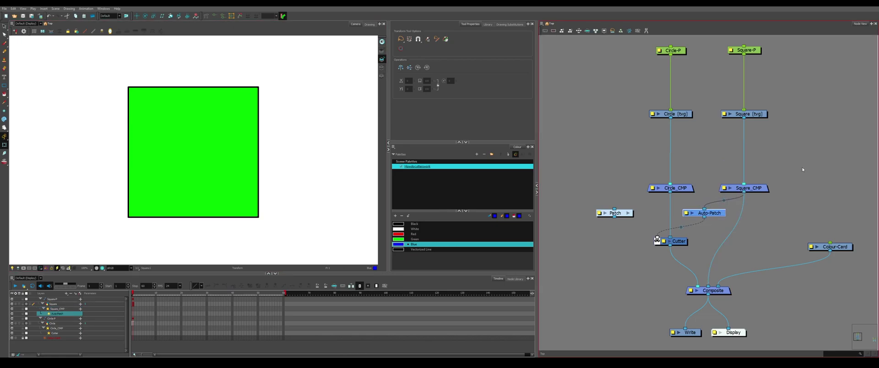
left_click_drag(792, 170, 713, 201)
left_click_drag(787, 125, 716, 94)
left_click_drag(693, 200, 630, 142)
left_click(619, 169)
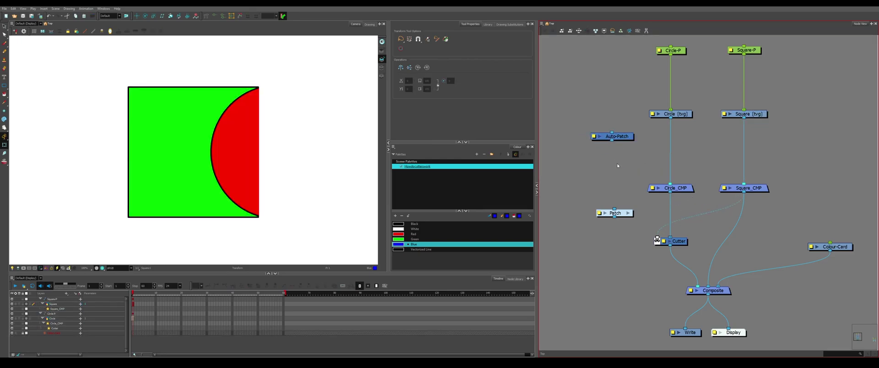
Step: Park the Patch group beside the network and put the Auto-Patch node between the Square drawing and the Cutter's matte port
left_click_drag(626, 213, 631, 158)
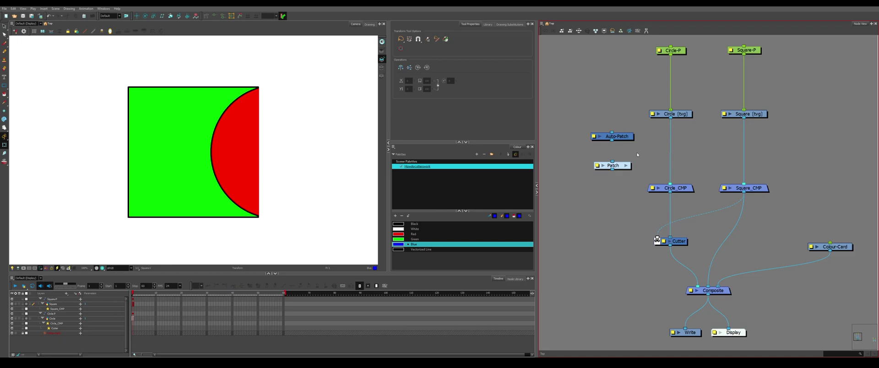
left_click_drag(630, 138, 727, 147)
left_click_drag(743, 118, 710, 142)
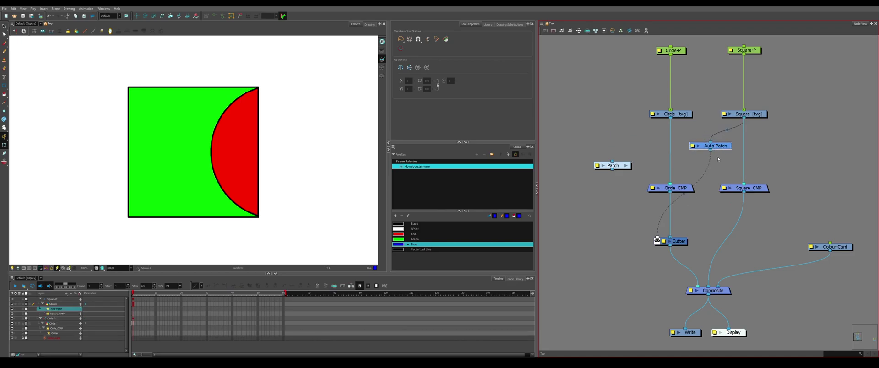
Step: Set the Auto-Patch node aside, place the Patch group below Square_CMP, and connect Square_CMP to the Cutter's matte port
left_click_drag(727, 147, 620, 133)
left_click_drag(620, 166, 709, 212)
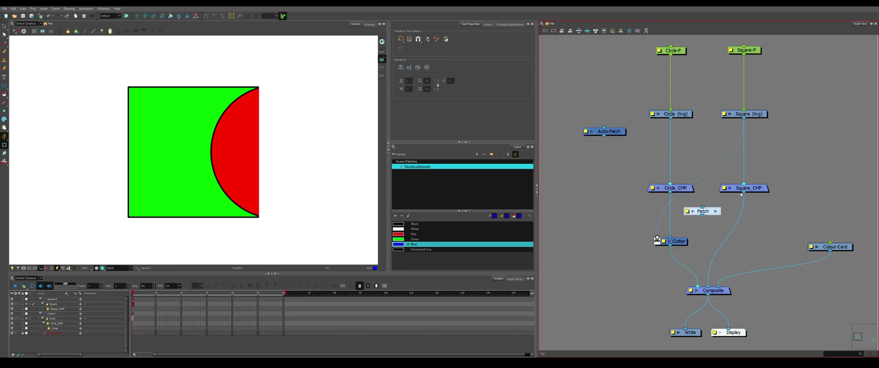
left_click_drag(741, 195, 662, 240)
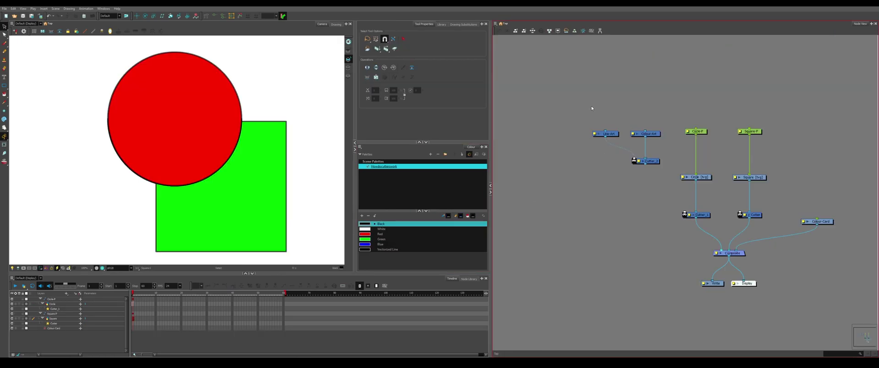
Step: Add an Overlay-Layer node with a second Line-Art and Colour-Art beside the existing ones, and place a Cutter below the new Line-Art
left_click_drag(592, 108, 699, 173)
left_click(571, 153)
scroll(743, 148, "up", 1)
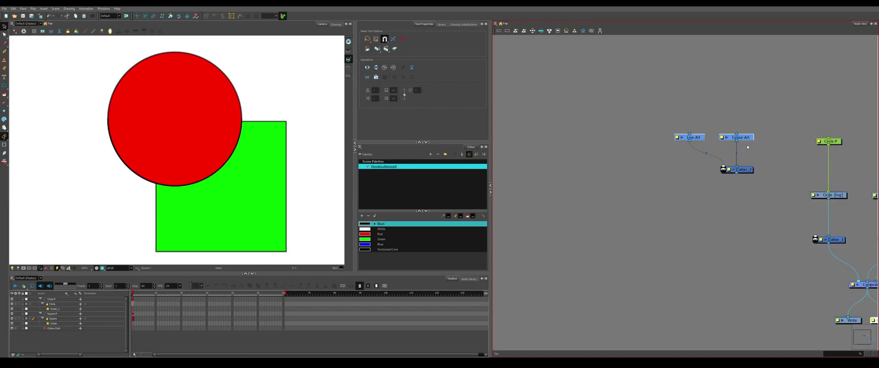
key("ctrl+v")
left_click_drag(566, 135, 566, 141)
left_click(570, 117)
key("Return")
type("overlay")
key("Return")
key("ctrl+v")
left_click_drag(566, 144, 572, 205)
Step: Combine the Overlay-Layer, new Cutter and new Colour-Art in a Composite, and feed the new Cutter's matte port from the original Cutter
left_click(579, 82, "shift")
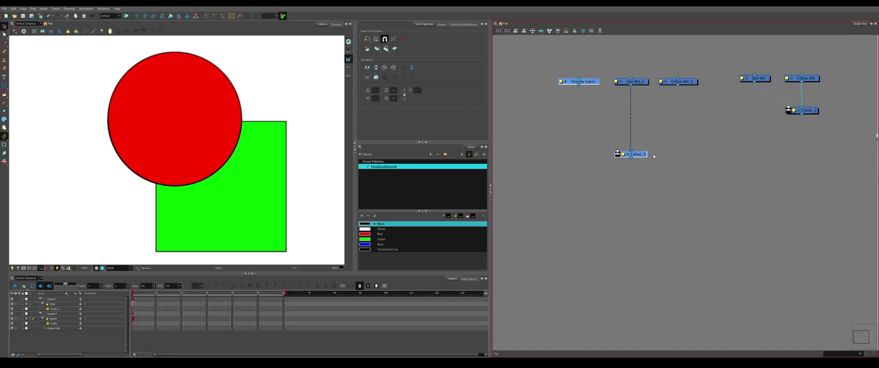
left_click(679, 81, "shift")
key("c")
left_click_drag(647, 188, 649, 224)
left_click_drag(802, 114, 618, 151)
scroll(748, 84, "down", 2)
left_click_drag(748, 85, 654, 160)
scroll(655, 159, "up", 2)
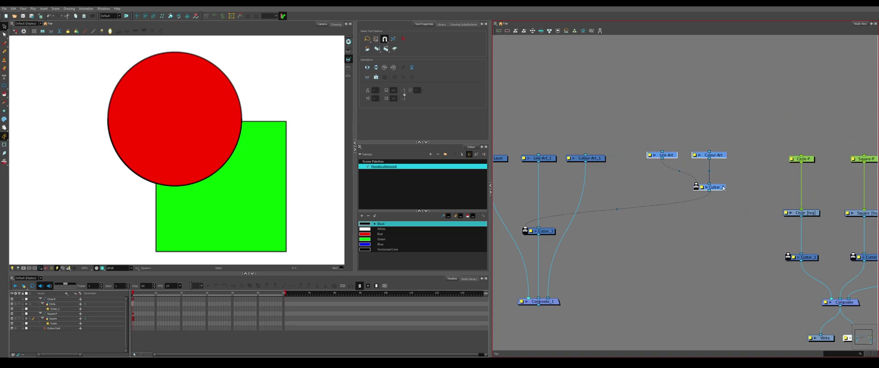
Step: Feed the Circle drawing into the Overlay-Layer, Line-Art_1 and Colour-Art_1 nodes, and the Square drawing into the matte branch's Line-Art node
left_click_drag(723, 189, 719, 190)
left_click(742, 179)
scroll(744, 172, "down", 2)
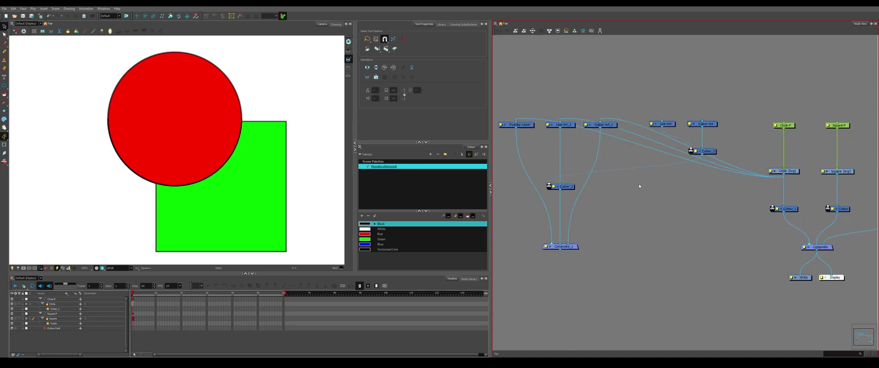
left_click_drag(837, 177, 661, 121)
Step: Group the overlay, line, colour, cutter and composite nodes of the setup and name the group Weld
left_click_drag(506, 74, 710, 263)
key("ctrl+g")
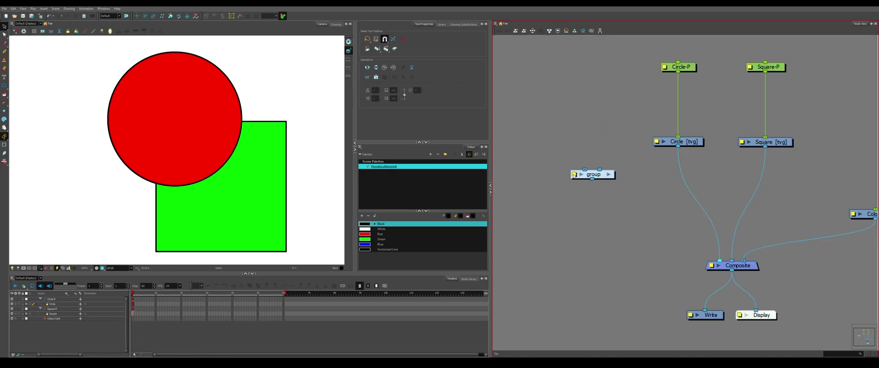
left_click(574, 175)
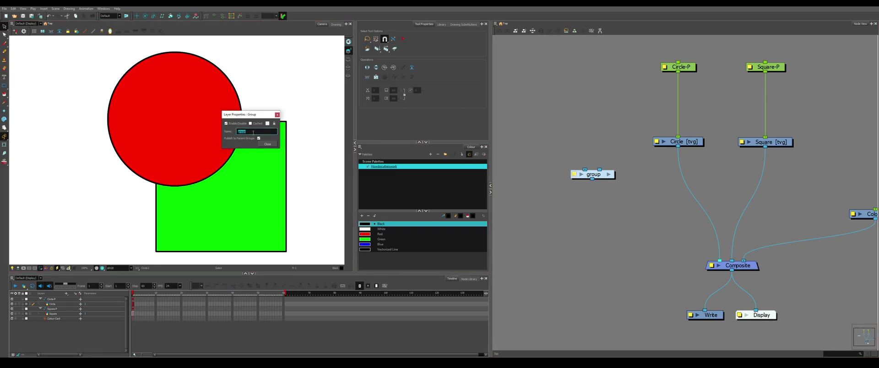
type("w")
key("Return")
Step: Insert the Weld group between the Circle drawing and the Composite, with the Square drawing feeding its second input
left_click_drag(599, 175, 673, 183)
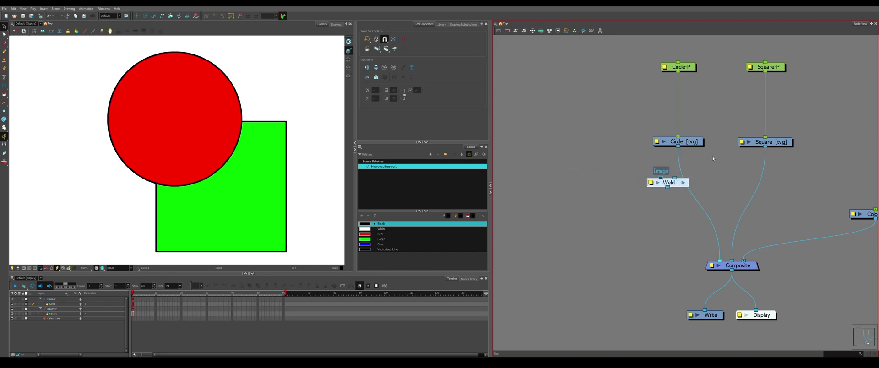
left_click_drag(765, 147, 675, 178)
left_click_drag(678, 146, 719, 267)
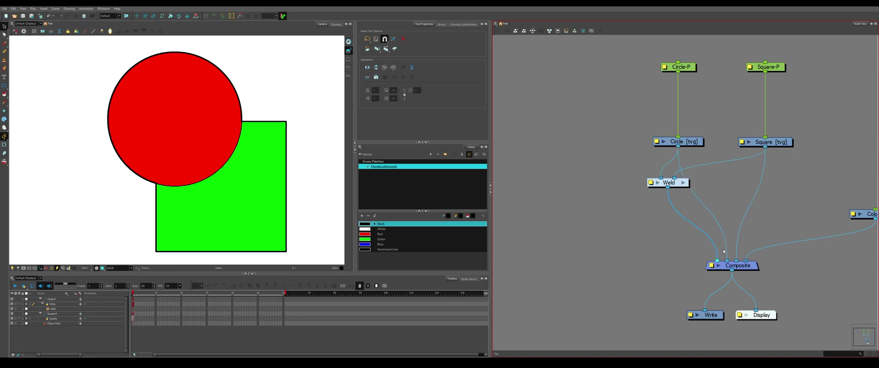
left_click_drag(679, 186, 696, 195)
Step: Duplicate the Weld group, insert the copy between the Square drawing and the Composite, and feed its second input from the Circle drawing
key("ctrl+c")
key("ctrl+v")
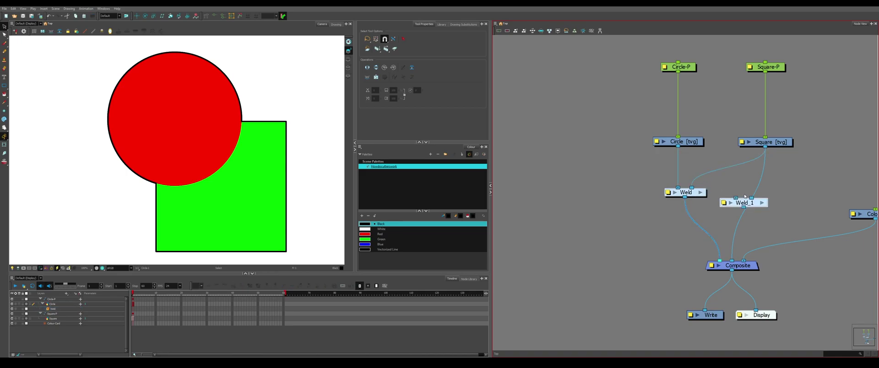
left_click_drag(755, 205, 781, 195)
left_click_drag(764, 168, 762, 187)
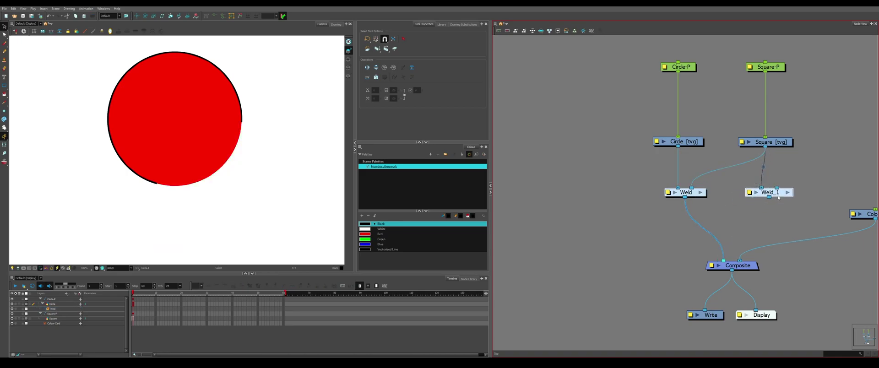
left_click_drag(778, 196, 782, 196)
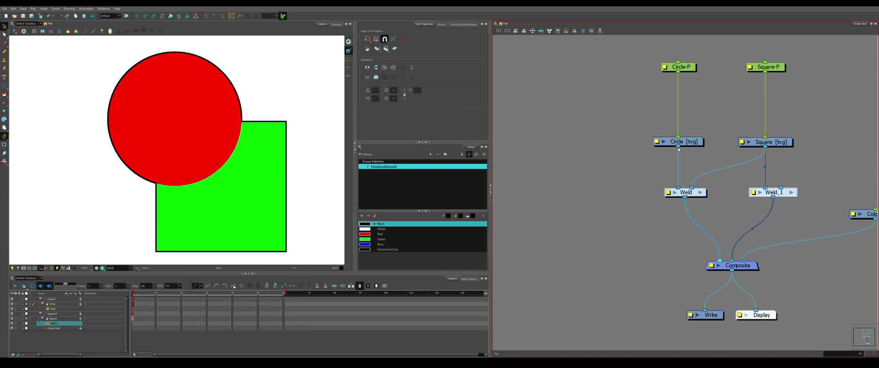
left_click_drag(679, 149, 781, 193)
left_click(711, 76)
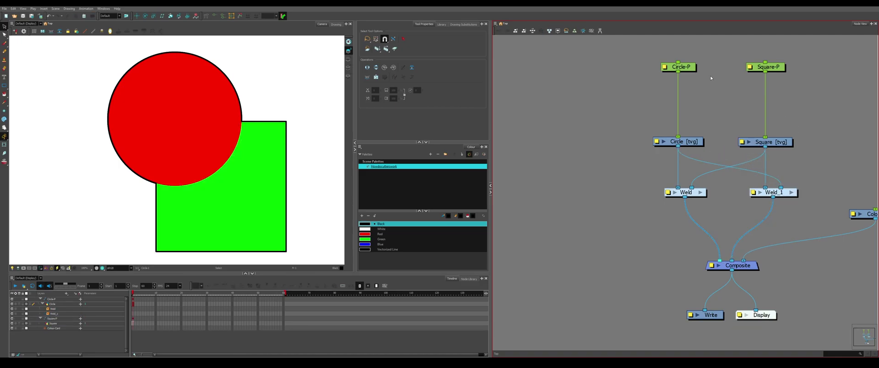
Step: Shift the circle slightly over the square through its Circle-P peg with the Translate tool to check the weld
left_click(686, 67)
key("alt+2")
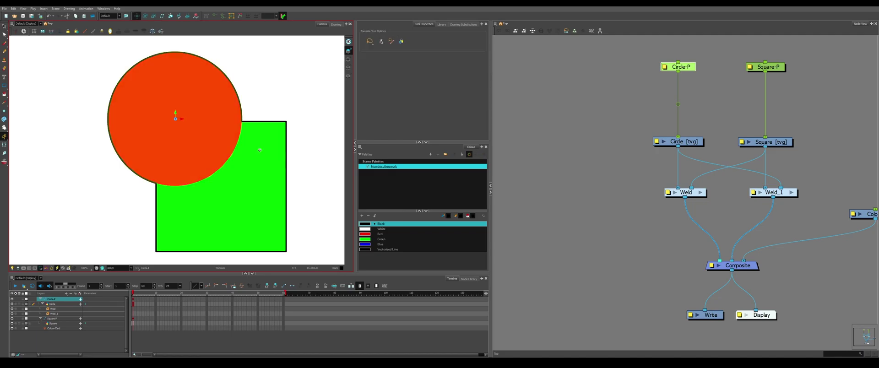
mouse_move(260, 150)
left_mouse_down()
mouse_move(237, 166)
mouse_move(251, 146)
left_mouse_up()
scroll(156, 186, "up", 4)
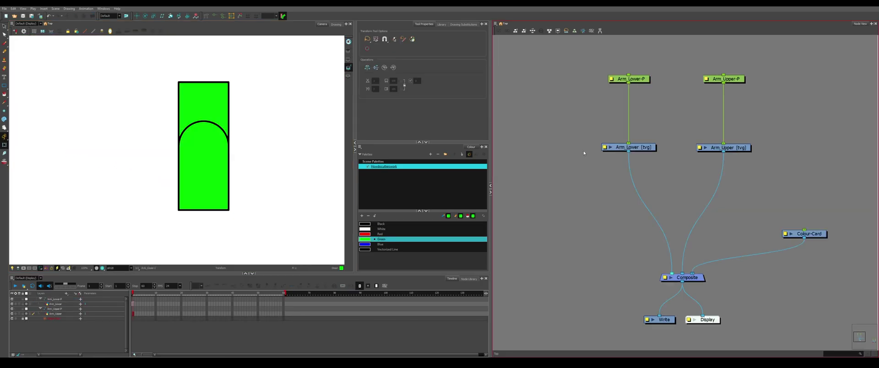
Step: Rotate the lower arm through its Arm_Lower-P peg until it lies roughly horizontal, bending the elbow
left_click(721, 79)
left_click(630, 78)
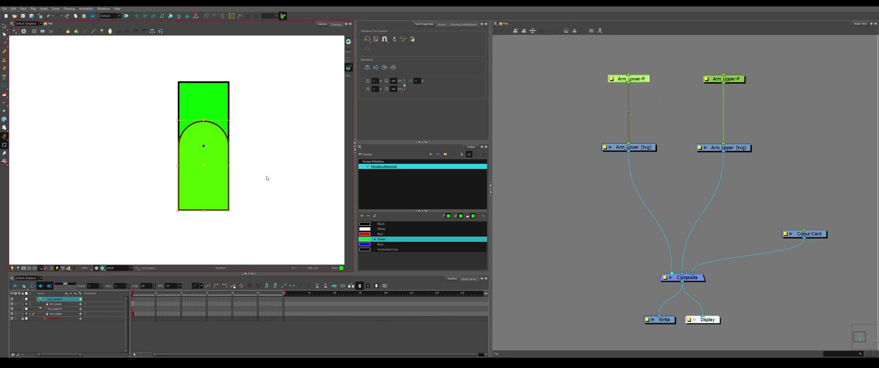
key("alt+3")
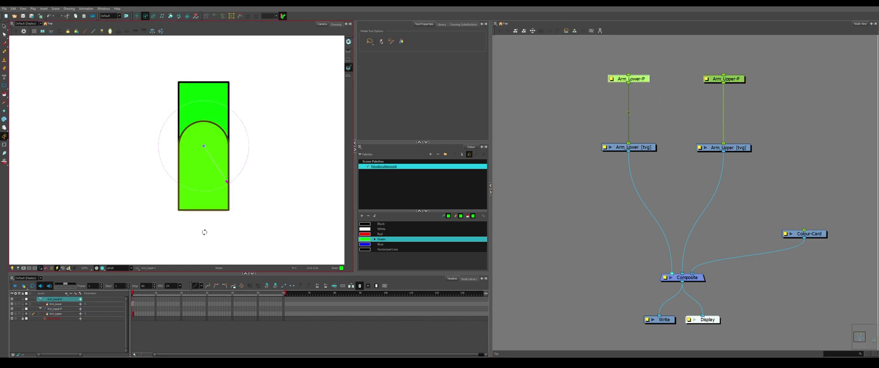
mouse_move(207, 233)
left_mouse_down()
mouse_move(303, 163)
mouse_move(285, 168)
mouse_move(291, 158)
mouse_move(219, 201)
mouse_move(146, 191)
mouse_move(280, 172)
mouse_move(147, 132)
mouse_move(257, 129)
mouse_move(258, 145)
left_mouse_up()
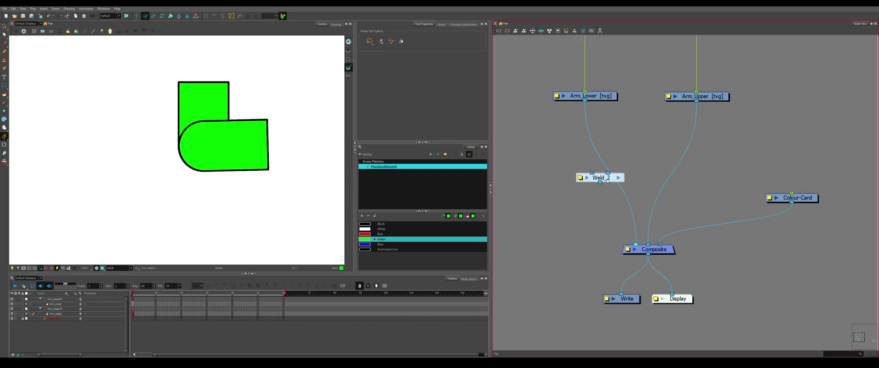
Step: Insert cross-connected Weld groups below the Arm_Lower and Arm_Upper drawings and rotate the lower arm slightly to test the joint
left_click_drag(607, 181, 605, 167)
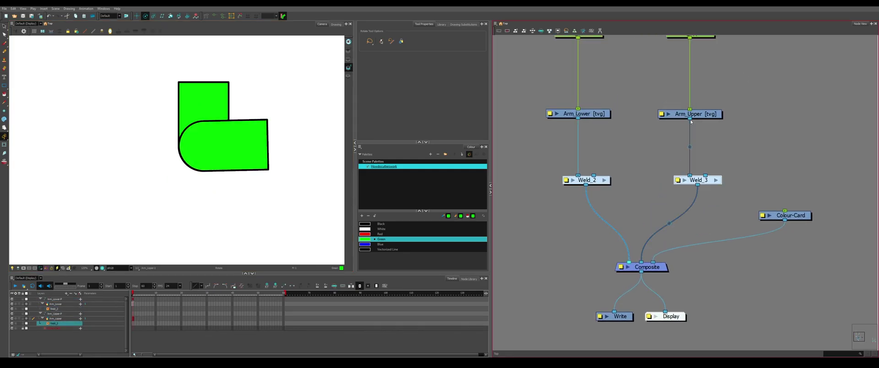
left_click_drag(690, 120, 594, 179)
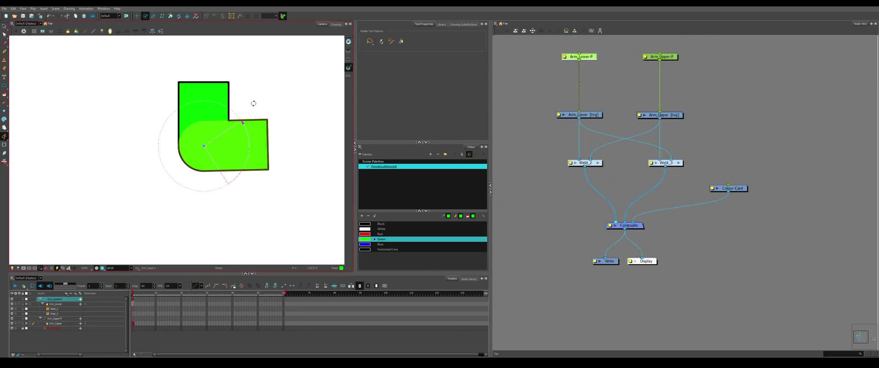
left_click_drag(253, 103, 284, 90)
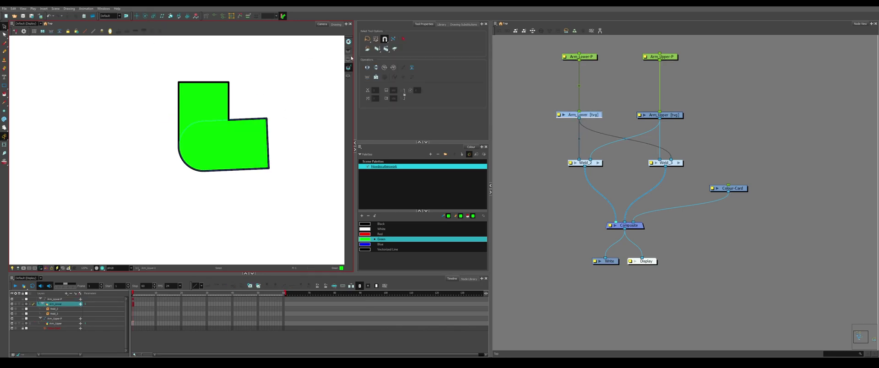
Step: Copy the lower arm's outline from the Line Art layer and paste it into the drawing's Overlay layer
left_click(348, 59)
left_click(261, 140)
key("ctrl+c")
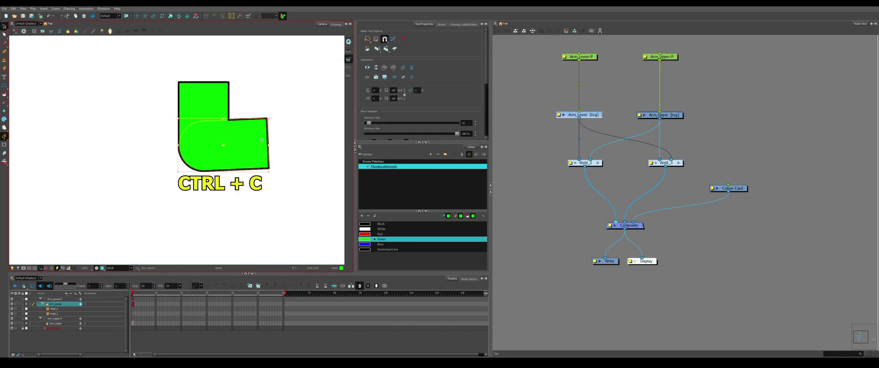
left_click(348, 50)
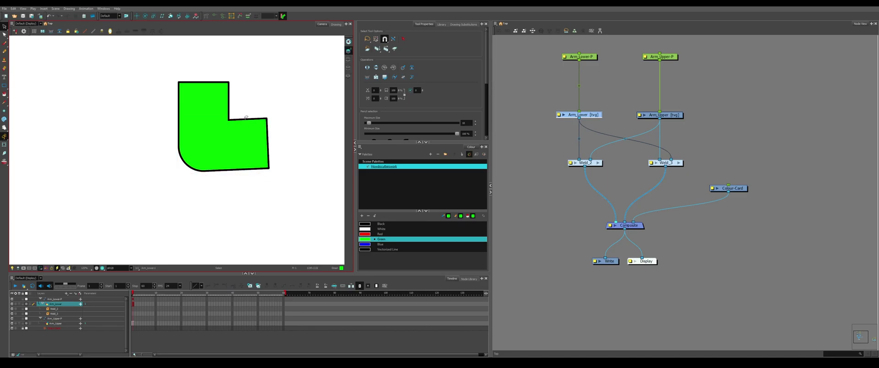
key("ctrl+v")
Step: Delete the outline's contour points around the elbow on the Overlay layer and reposition the lower arm slightly
key("alt+q")
key("Delete")
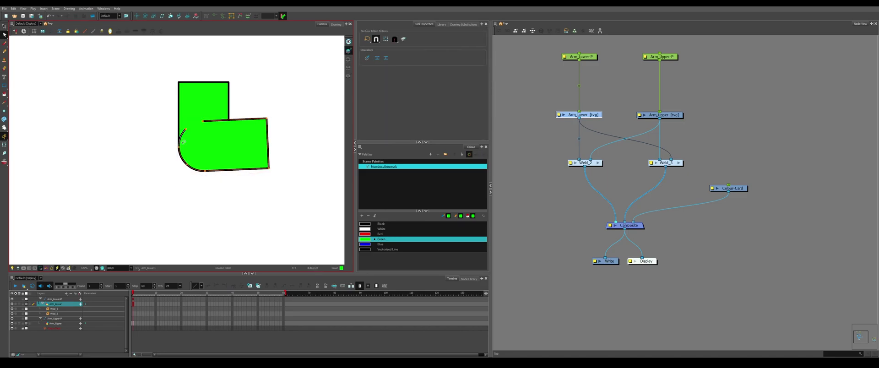
key("Delete")
key("shift+t")
mouse_move(272, 116)
left_mouse_down()
mouse_move(202, 196)
mouse_move(154, 151)
mouse_move(254, 158)
mouse_move(156, 183)
mouse_move(254, 142)
mouse_move(274, 103)
mouse_move(274, 146)
mouse_move(270, 104)
left_mouse_up()
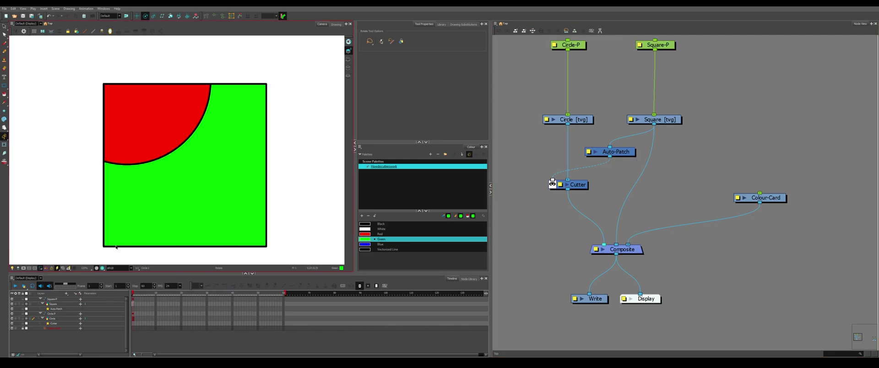
Step: Examine in render view how the circle's cut edge meets the square's upper outline
left_click(103, 270)
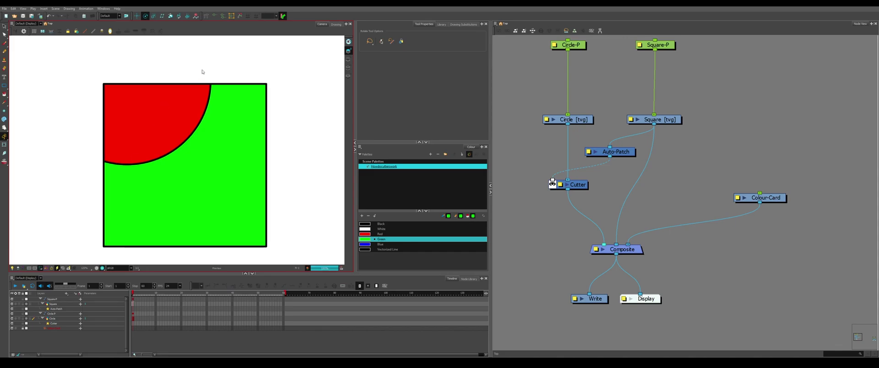
scroll(216, 88, "up", 10)
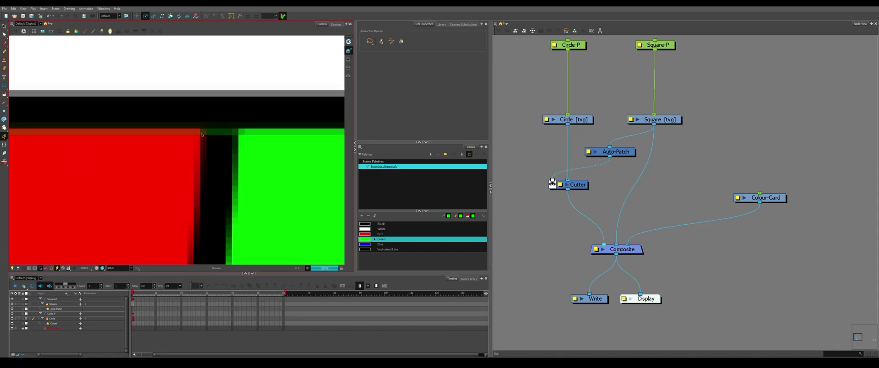
scroll(188, 108, "down", 8)
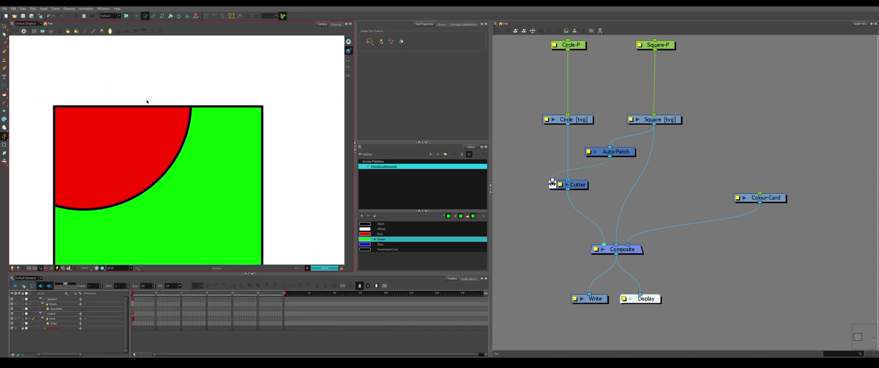
scroll(147, 89, "up", 3)
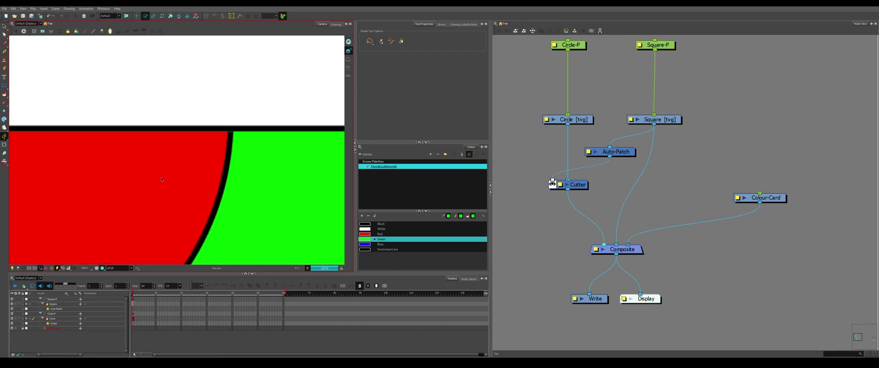
Step: Delete the Auto-Patch node between the Square drawing and the Cutter
left_click(178, 149)
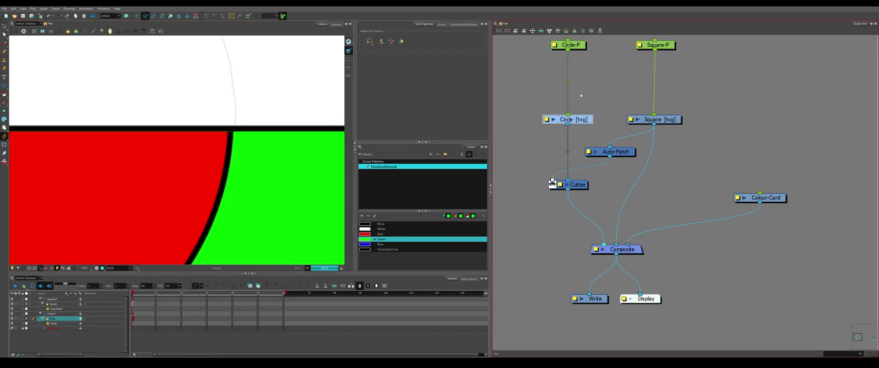
left_click(544, 97)
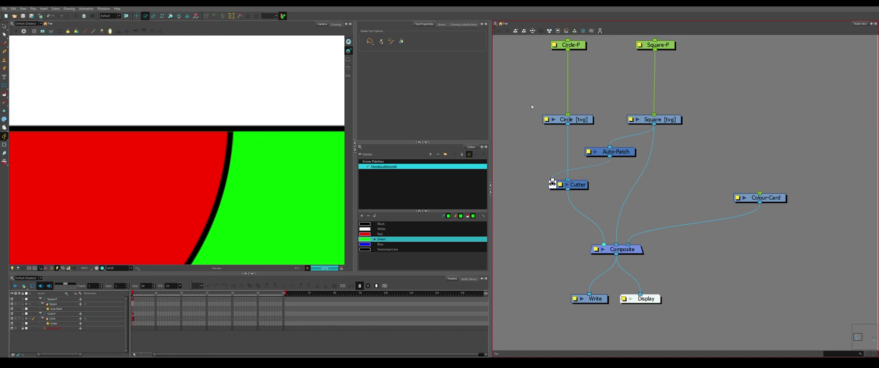
scroll(266, 92, "down", 1)
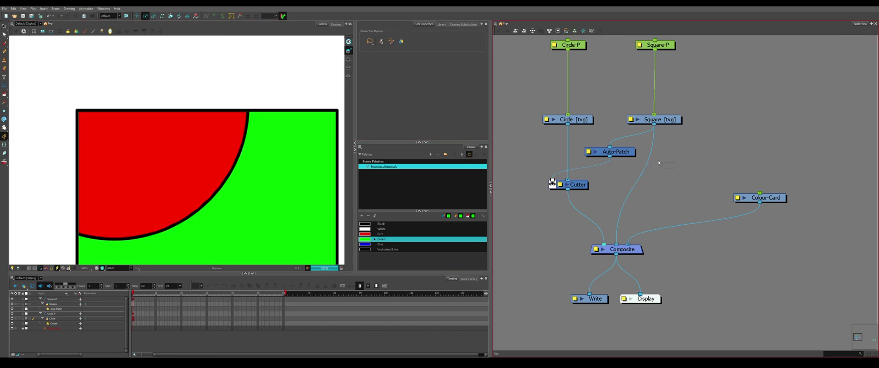
left_click(596, 148)
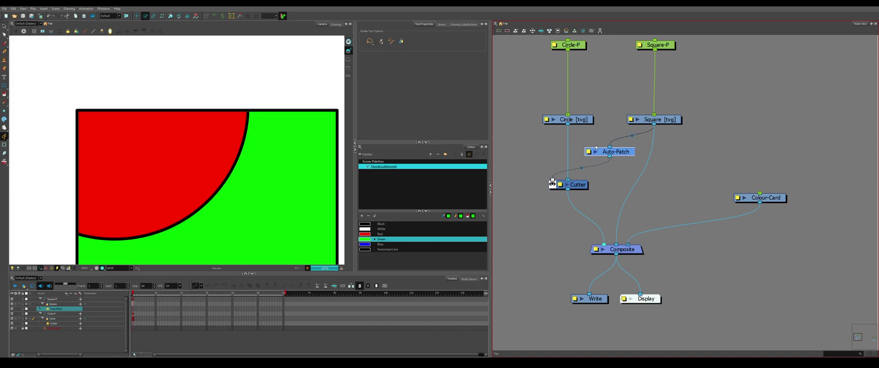
key("Delete")
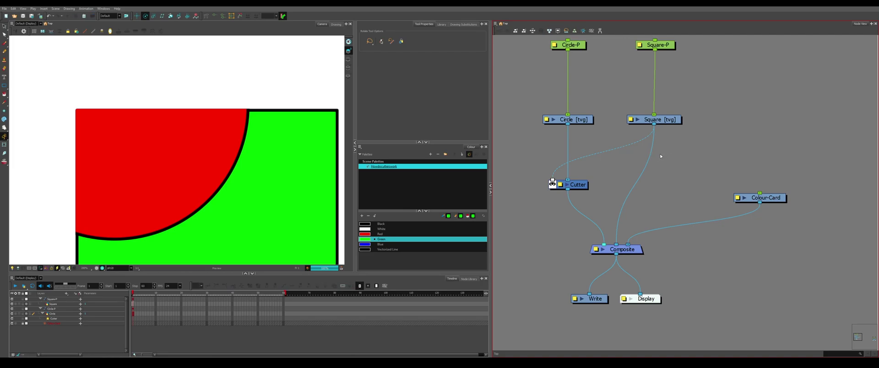
Step: Add Line-Art and Colour-Art nodes below the Square drawing and connect both between it and the Composite
key("Return")
type("line")
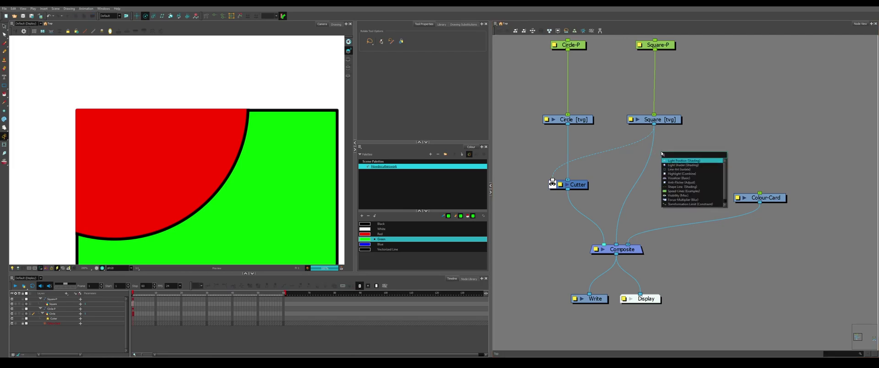
key("Return")
key("Tab")
type("ar")
key("Down")
key("Return")
left_click_drag(682, 147, 654, 157)
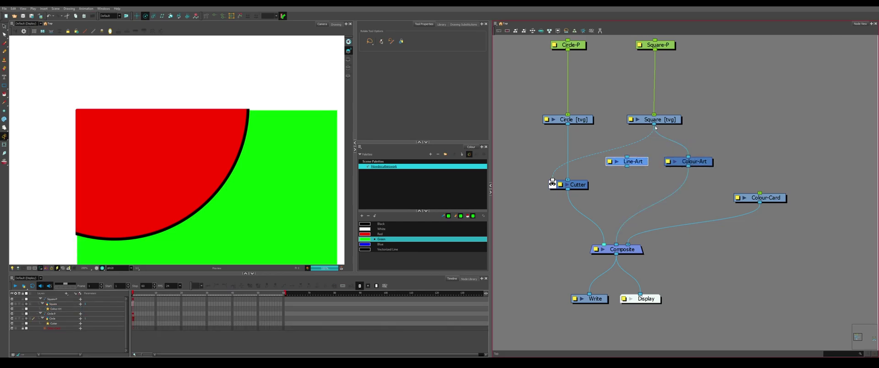
left_click_drag(656, 128, 598, 250)
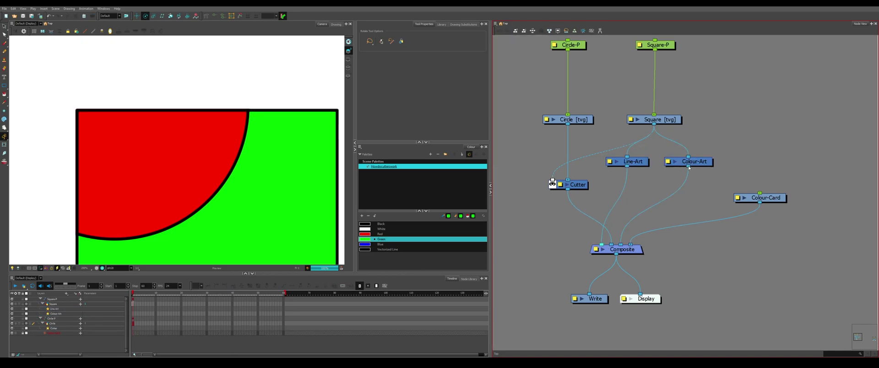
Step: Feed Colour-Art into the Cutter's matte and inspect the cut edge with Line-Art disconnected from and reconnected to the Composite
left_click_drag(689, 168, 553, 179)
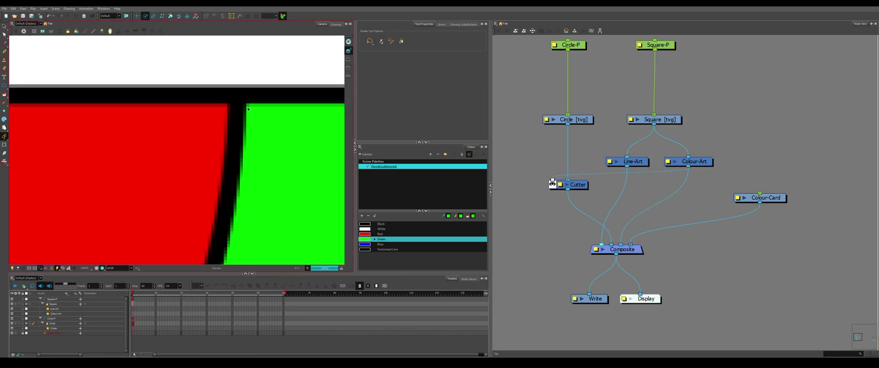
scroll(244, 113, "down", 8)
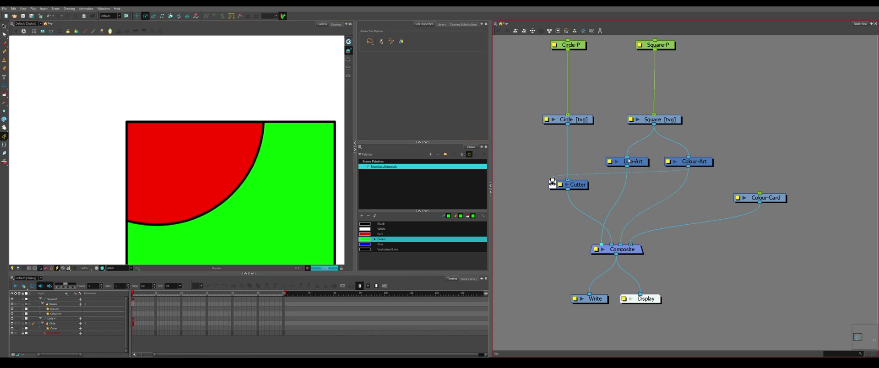
scroll(283, 120, "up", 10)
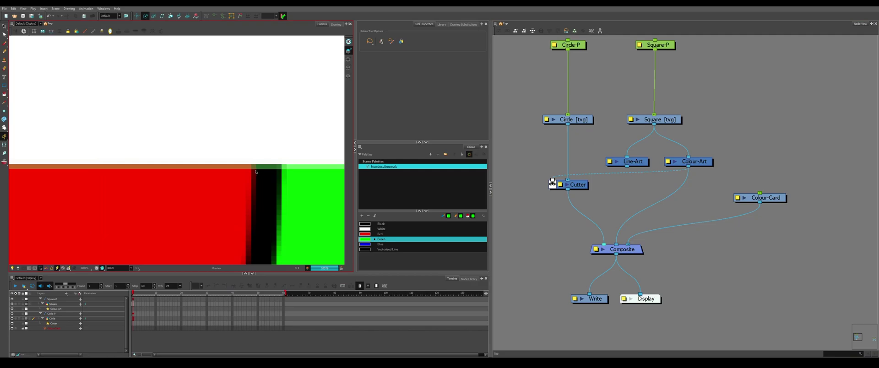
scroll(258, 171, "down", 4)
scroll(258, 171, "up", 2)
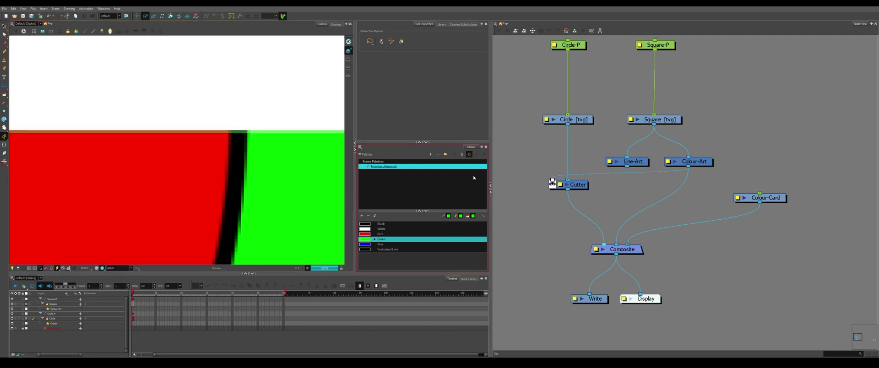
left_click_drag(627, 167, 601, 244)
Step: Delete the Line-Art and Colour-Art nodes and remove the Square drawing's extra connection to the Composite
key("shift+m")
left_click_drag(627, 152, 715, 169)
key("Delete")
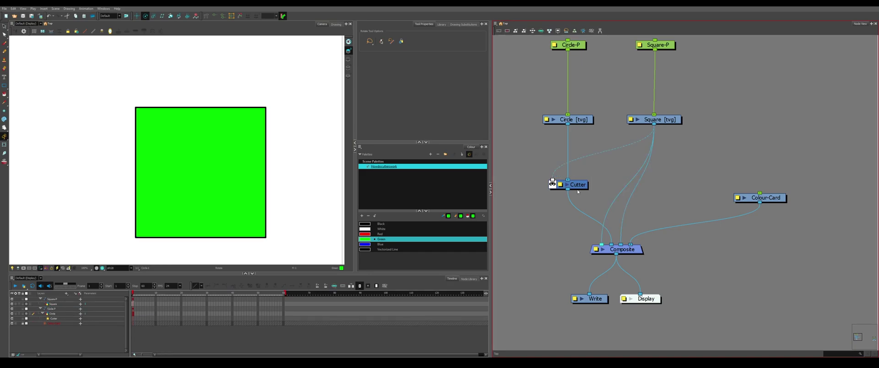
left_click(604, 199)
left_click_drag(601, 245, 574, 213)
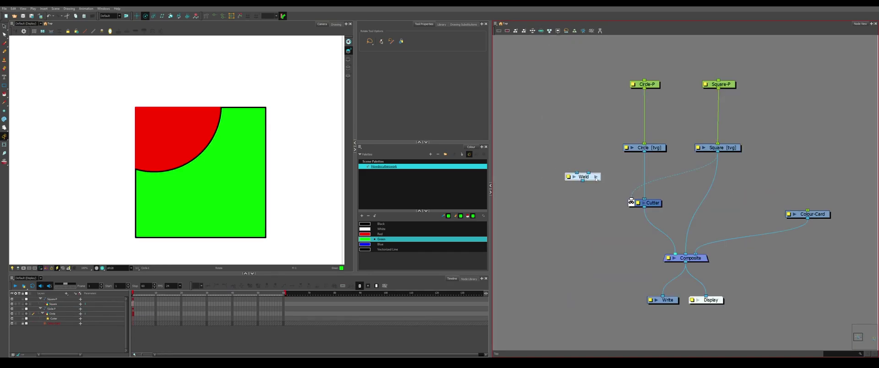
Step: Open the Weld group and move its Overlay-Layer, Line-Art and Cutter nodes aside to free space for a second input
left_click(596, 176)
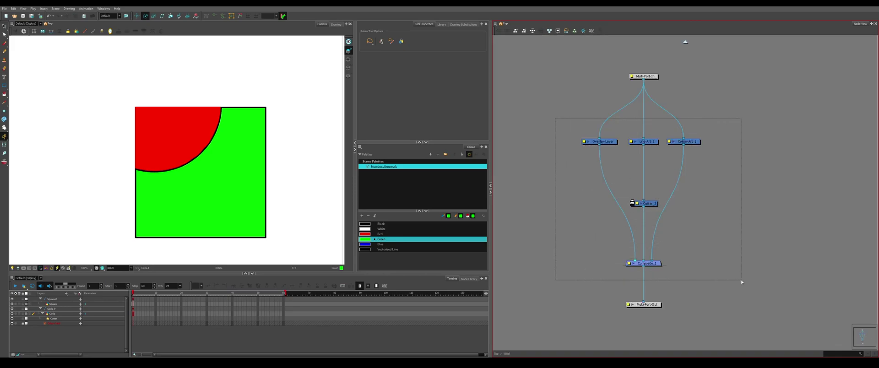
left_click_drag(741, 281, 741, 281)
left_click(655, 263, "ctrl")
left_click(684, 142, "ctrl")
left_click_drag(650, 143, 624, 145)
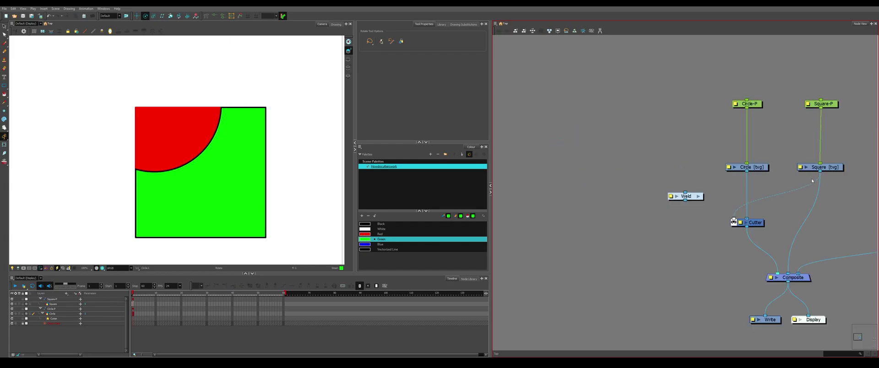
Step: Route a second Weld group input through the Cutter into the inner Composite, using Colour-Art as the matte, and leave the group
left_click_drag(820, 172, 647, 263)
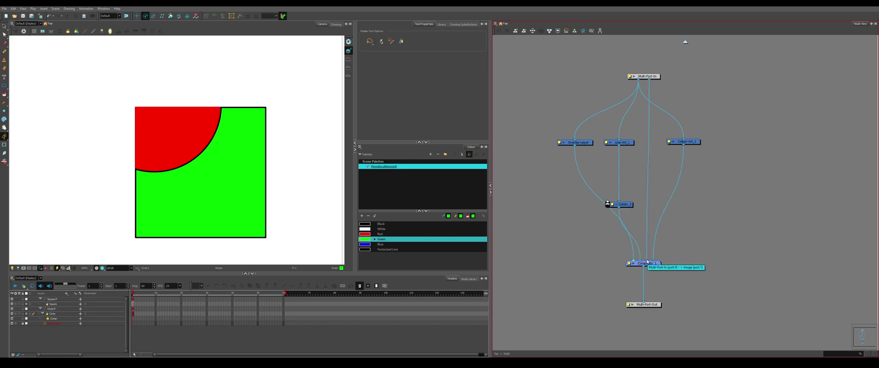
left_click_drag(622, 204, 653, 205)
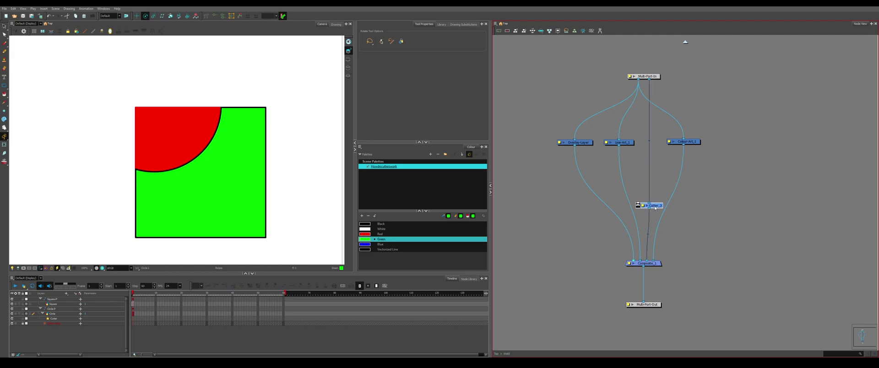
left_click_drag(683, 145, 639, 212)
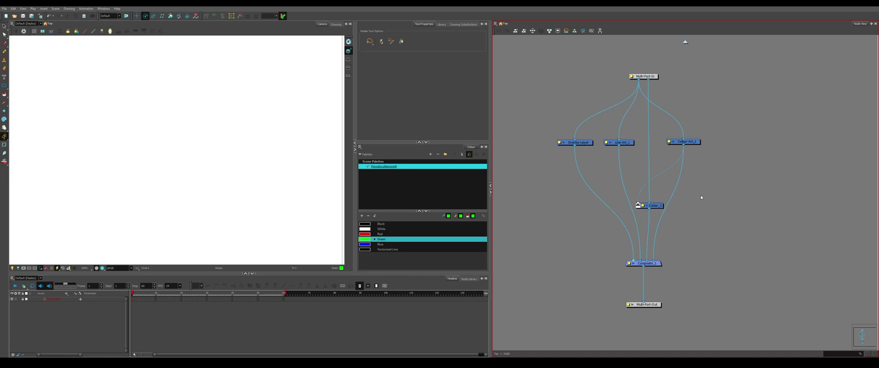
key("ctrl+Up")
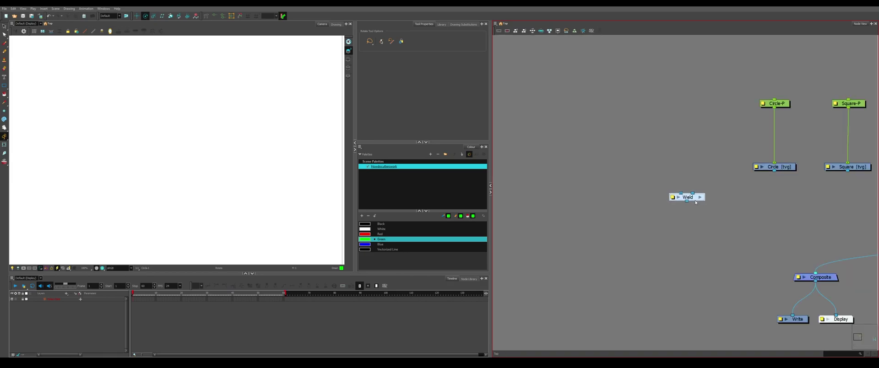
Step: Place the Weld group below the Circle and Square drawings, cross-connect both to its inputs and connect its output to the Composite
left_click_drag(697, 202, 640, 197)
left_click_drag(640, 197, 675, 200)
left_click(687, 173)
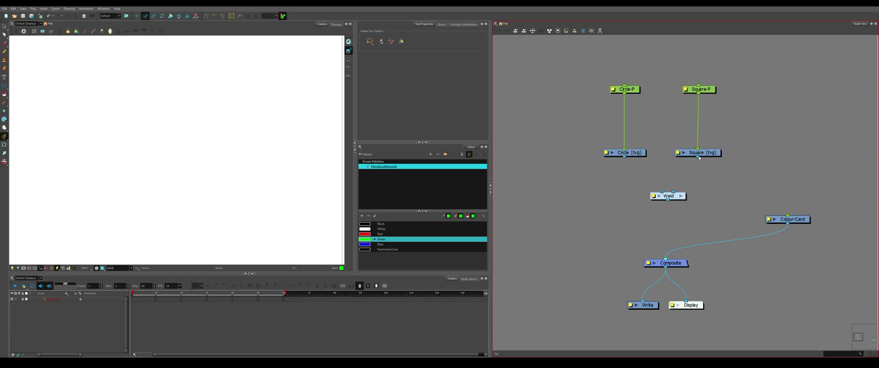
left_click_drag(698, 157, 662, 192)
left_click_drag(625, 157, 659, 259)
left_click(639, 237)
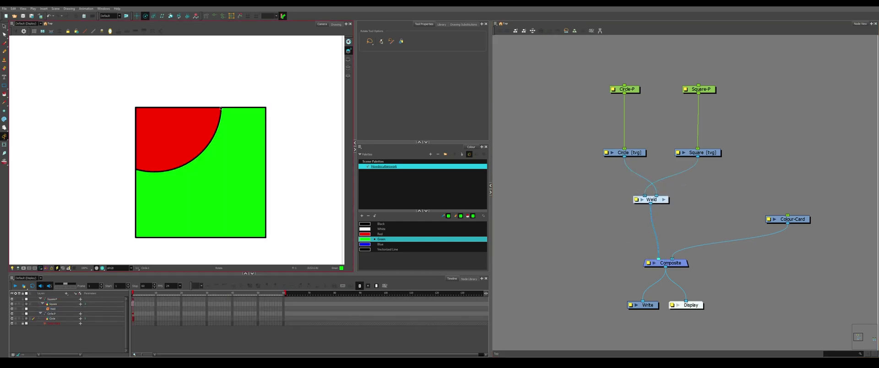
Step: Examine in render view how the welded circle's outline meets the square's upper outline
scroll(221, 109, "up", 6)
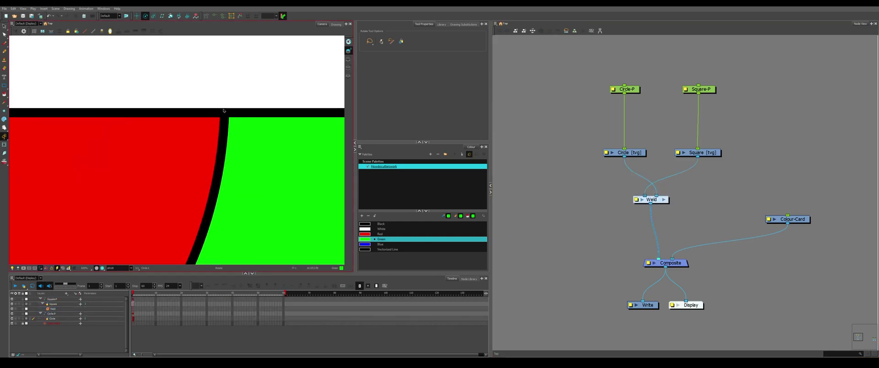
left_click(102, 268)
scroll(222, 144, "down", 5)
scroll(222, 141, "down", 5)
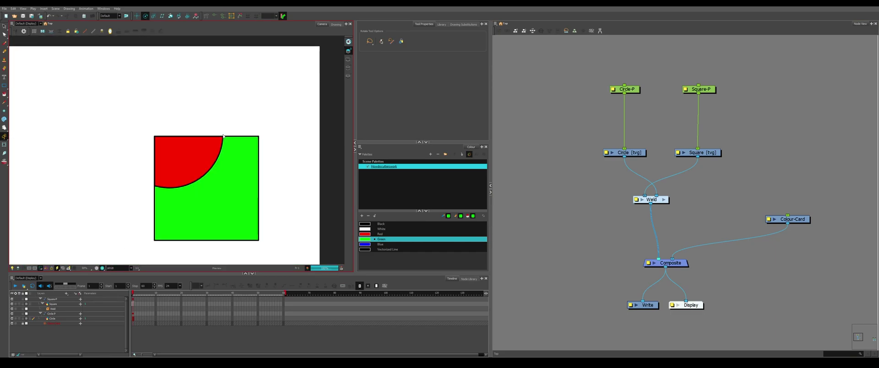
scroll(218, 176, "up", 2)
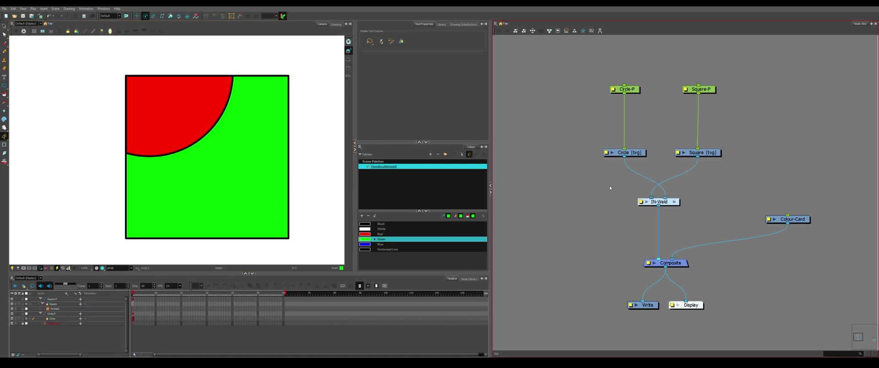
left_click_drag(610, 186, 711, 222)
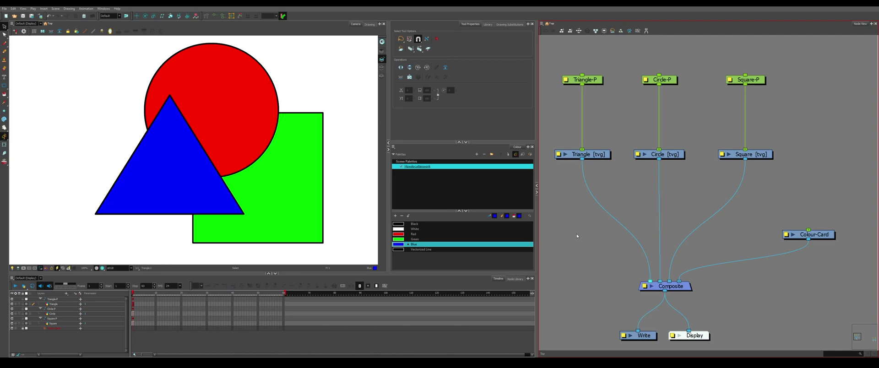
Step: Insert a Cutter between the Circle drawing and the Composite and connect the Square drawing to its matte
key("ctrl+v")
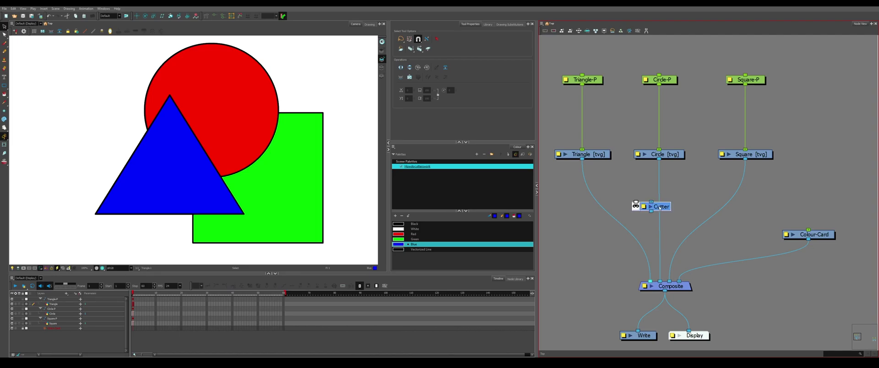
left_click_drag(660, 209, 670, 210)
left_click_drag(744, 160, 643, 206)
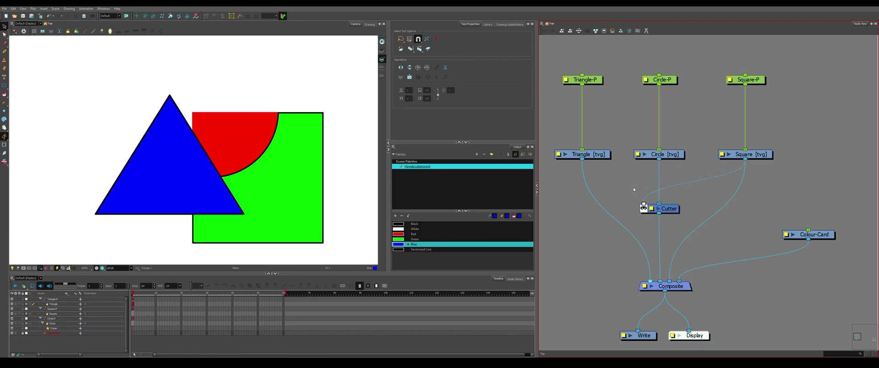
Step: Insert a copy of the Cutter below the Triangle drawing, feeding its matte from Square and then from the circle's Cutter
left_click(664, 209)
key("ctrl+c")
key("ctrl+v")
mouse_move(590, 212)
left_mouse_down()
mouse_move(591, 201)
mouse_move(593, 208)
left_mouse_up()
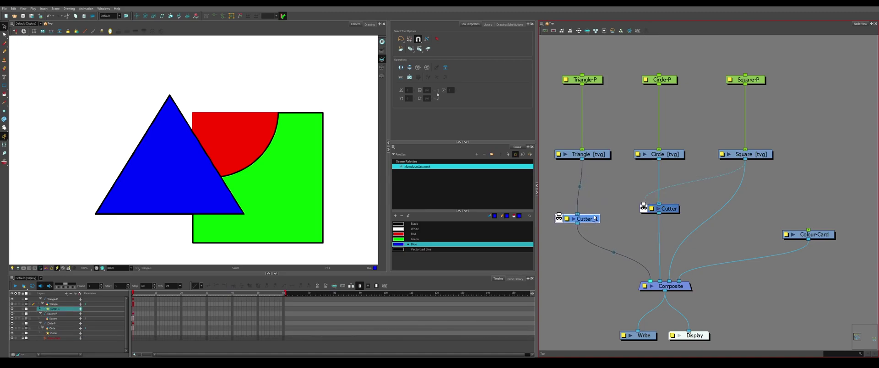
left_click(597, 155)
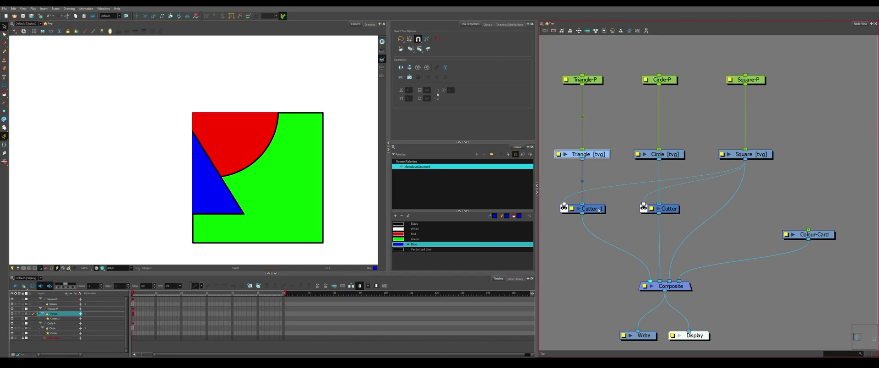
left_click_drag(598, 209, 597, 240)
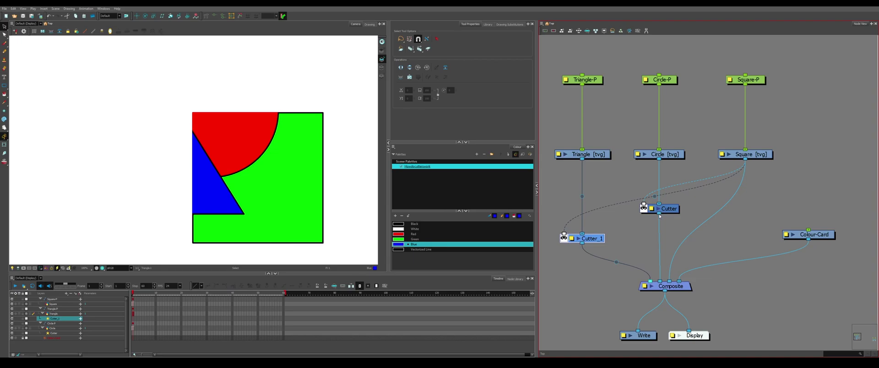
left_click_drag(661, 214, 565, 229)
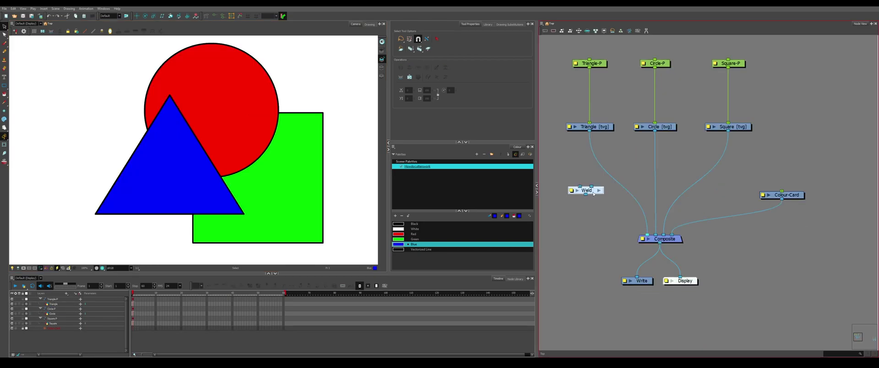
Step: Insert Weld groups between the Triangle, Circle and Square drawings and the Composite, one below each drawing
left_click_drag(597, 197, 600, 180)
key("ctrl+d")
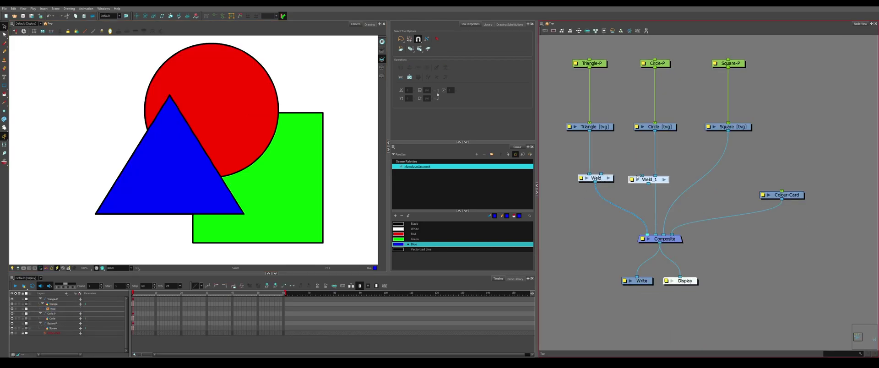
left_click_drag(654, 182, 669, 181)
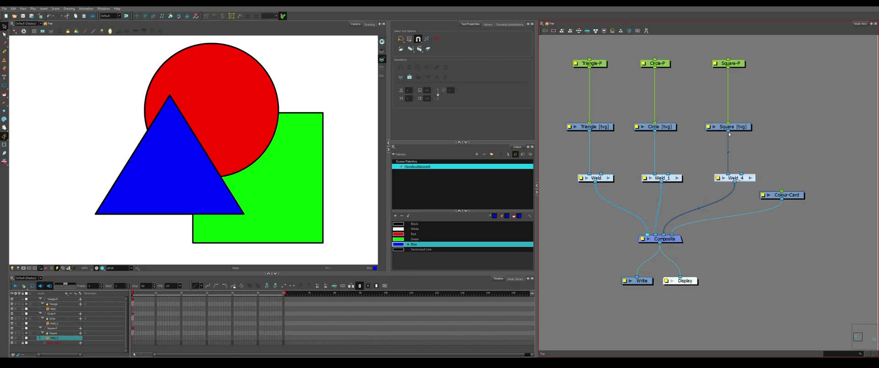
Step: Connect Square to the second inputs of the triangle's and circle's Weld groups, and Circle to that of the square's Weld group
left_click_drag(729, 133, 668, 174)
left_click_drag(728, 132, 601, 174)
left_click_drag(655, 131, 745, 175)
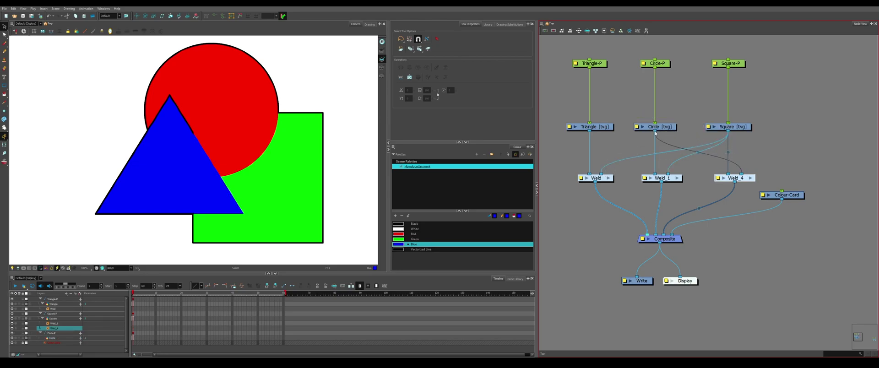
Step: Try to feed Circle into the triangle's Weld group, duplicating its Line-Art, Colour-Art and Cutter branch and merging both branches in a Composite
left_click_drag(655, 132, 596, 174)
left_click(610, 180)
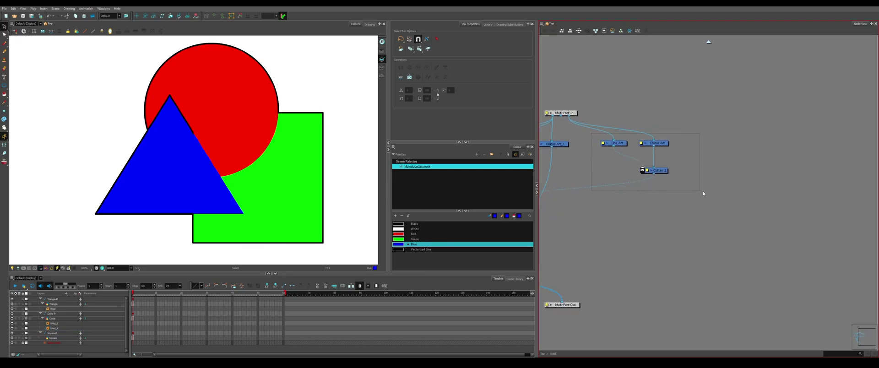
left_click_drag(705, 193, 703, 192)
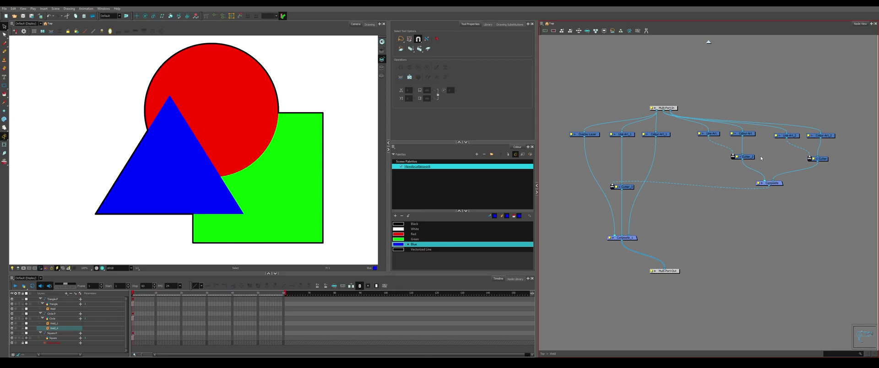
Step: Review the added matte branch inside the triangle's Weld group, and compare it with the contents of the square's Weld group
left_click_drag(774, 109, 834, 173)
left_click(710, 44)
left_click_drag(774, 157, 691, 145)
left_click(777, 185)
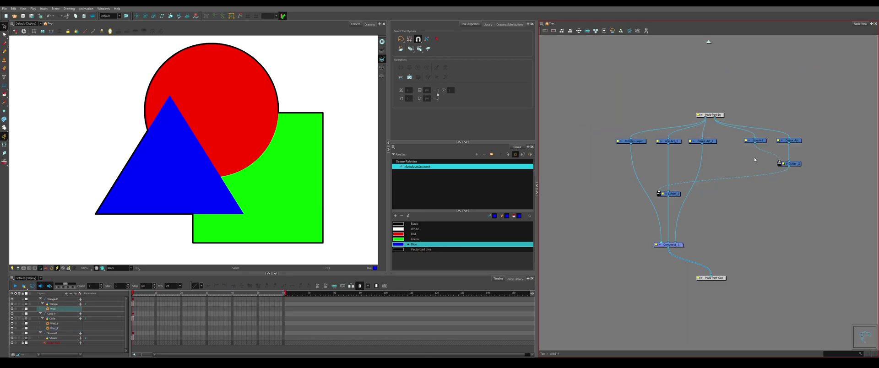
key("ctrl+shift+Return")
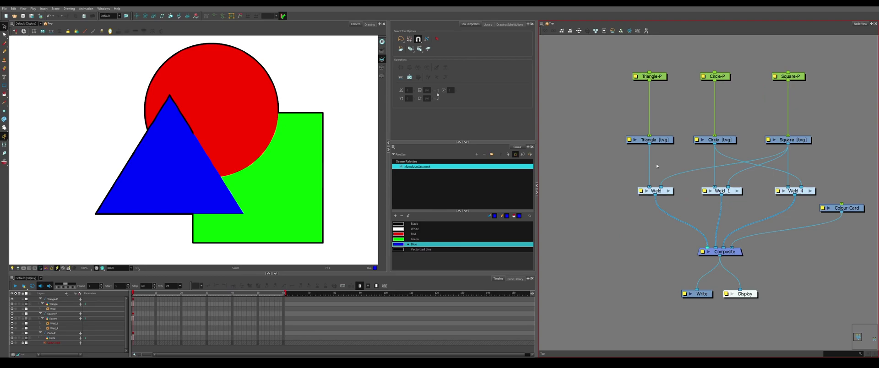
Step: Try to combine Circle and Square in a pasted Composite above the triangle's Weld group
key("ctrl+v")
left_click_drag(691, 160, 674, 175)
left_click_drag(715, 143, 653, 170)
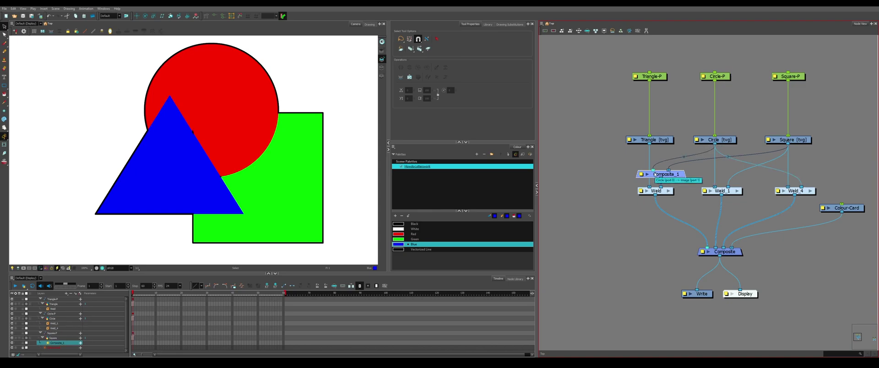
key("ctrl+z")
key("Delete")
Step: Add an Auto-Patch node and insert it between the Circle drawing and the square's Weld group
key("Tab")
type("auto")
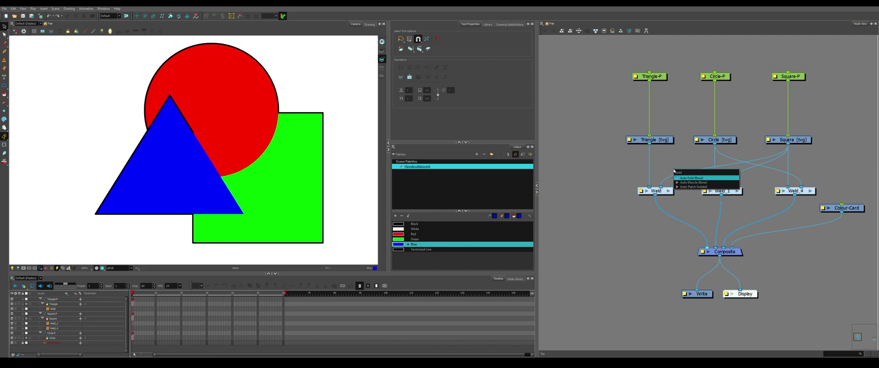
key("Down")
key("Down")
key("Return")
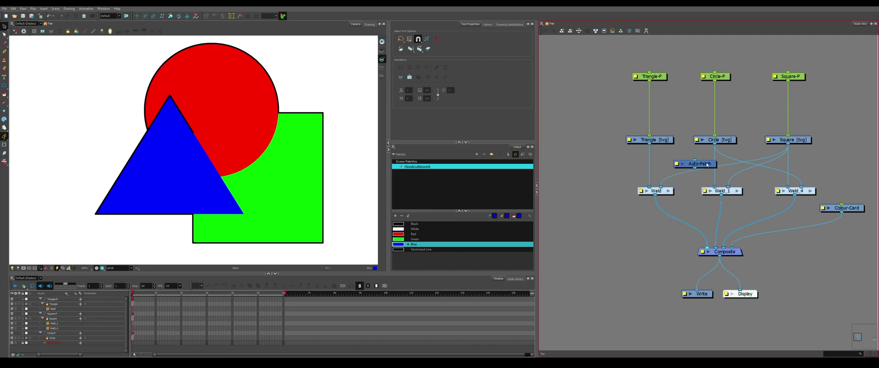
left_click_drag(705, 162, 744, 156)
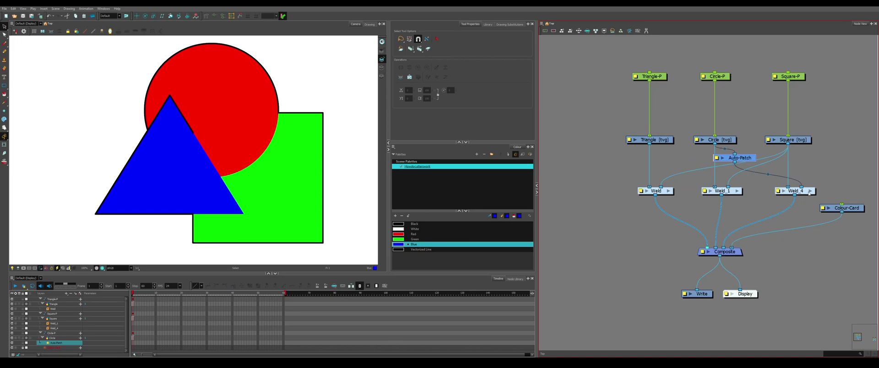
Step: Delete the Line-Art, Colour-Art and Cutter matte branch inside the square's Weld group
left_click(810, 191)
left_click_drag(815, 118, 742, 196)
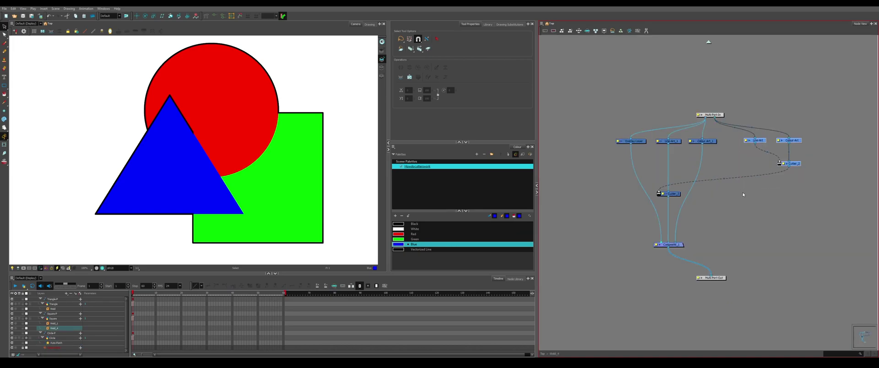
key("Delete")
key("ctrl+shift+Return")
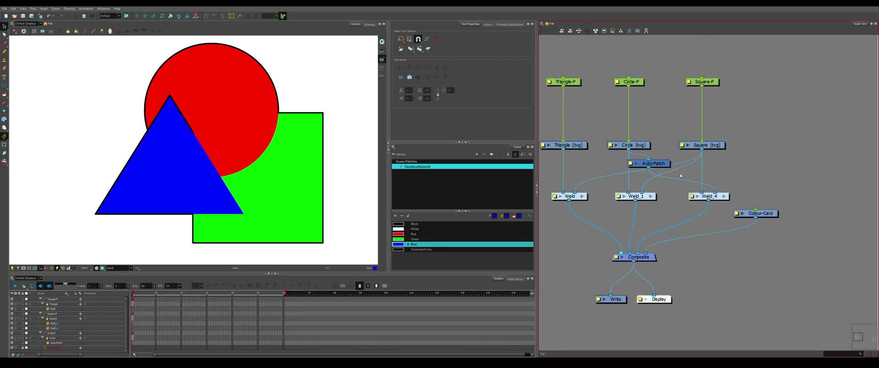
Step: Connect the circle's Auto-Patch to the triangle's Weld group and rework the matte wiring from the Multi-Port-In inside that group
left_click_drag(649, 168, 569, 191)
key("ctrl+Return")
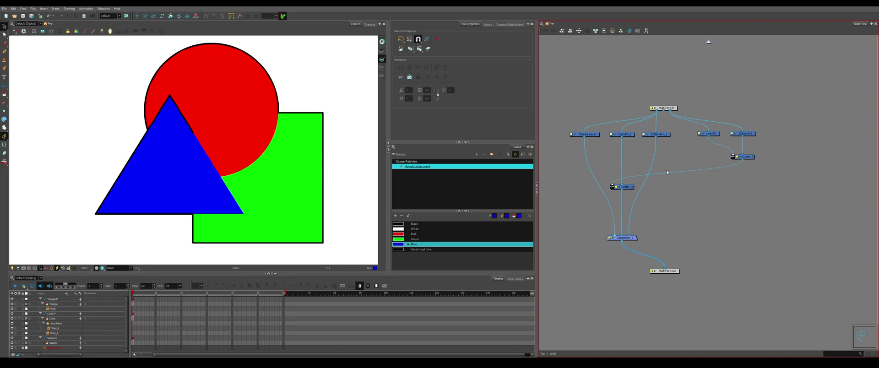
left_click_drag(663, 110, 681, 166)
left_click(708, 42)
Step: Connect the square's Auto-Patch to the circle's Weld group and check the wiring inside that group
left_click_drag(785, 169, 683, 191)
left_click(669, 194)
left_click(708, 43)
Step: Connect the triangle's Auto-Patch to the circle's and square's Weld groups, wiring the added input from the Multi-Port-In inside the square's group
left_click(722, 164)
left_click_drag(667, 167, 715, 192)
left_click_drag(666, 168, 782, 192)
left_click(797, 196)
left_click_drag(717, 118, 733, 173)
left_click(708, 42)
key("ctrl+Return")
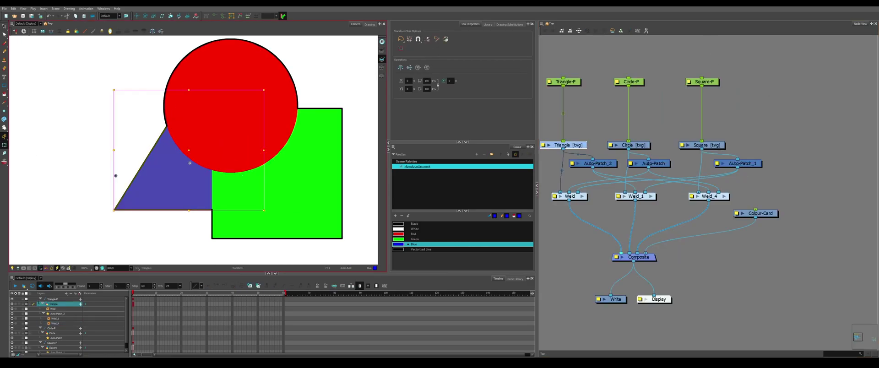